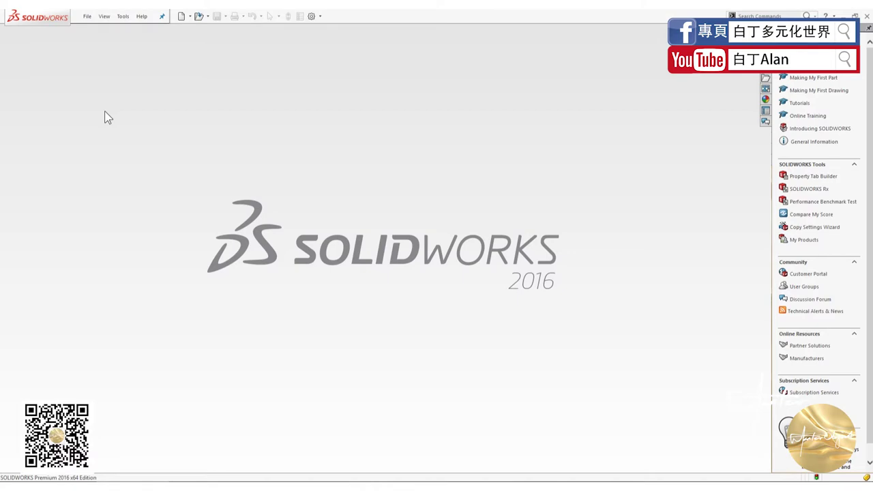
# - Create a new Part document from File > New
pyautogui.click(88, 17)
pyautogui.click(100, 31)
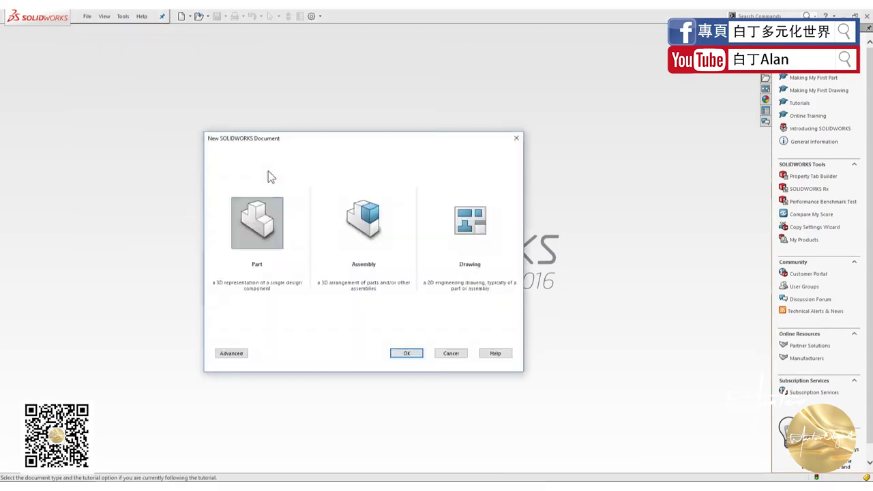
pyautogui.click(397, 353)
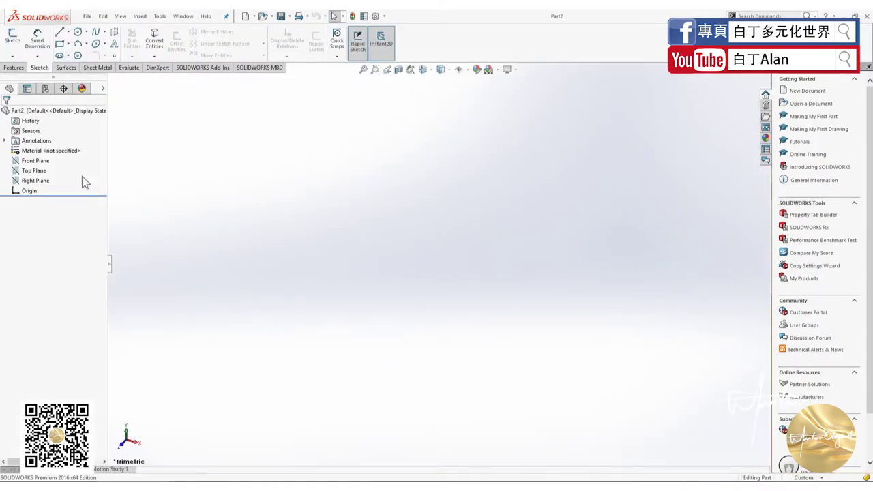
# - Start a sketch on the Front Plane and clear the plane selection
pyautogui.click(35, 161)
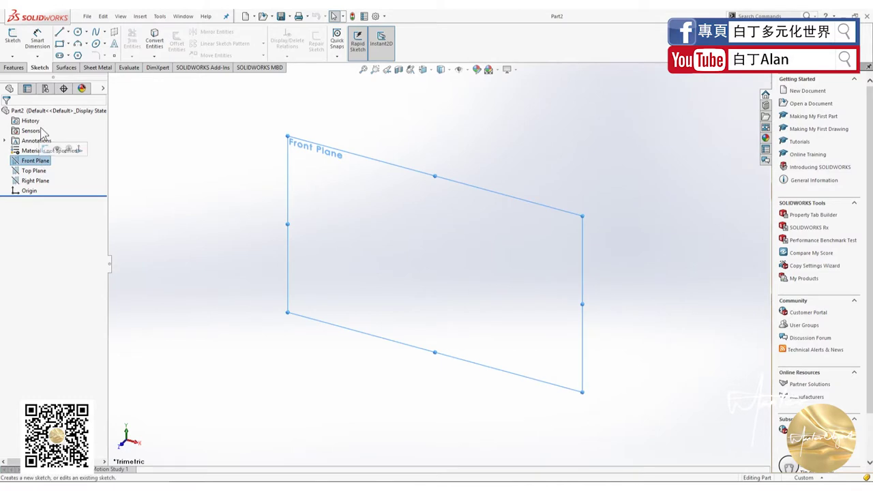
pyautogui.click(13, 43)
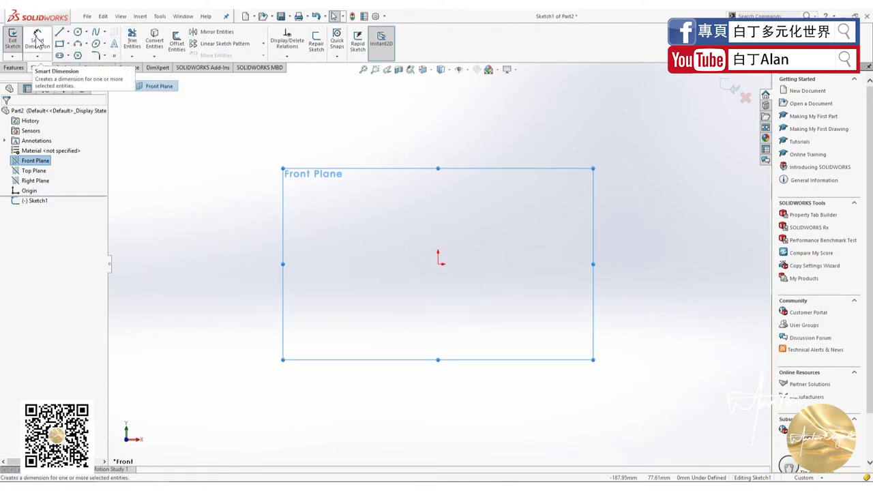
pyautogui.click(126, 161)
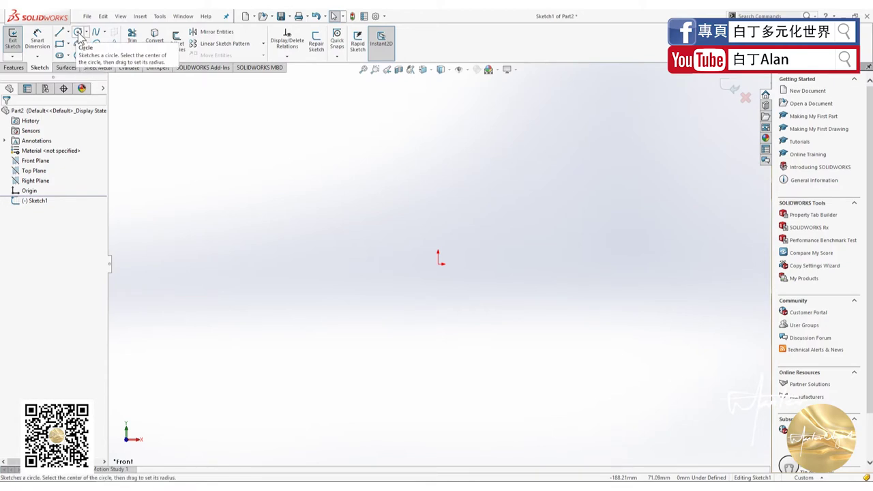
# - Draw a circle about 75.91 mm in diameter centred on the origin, then select it
pyautogui.click(79, 34)
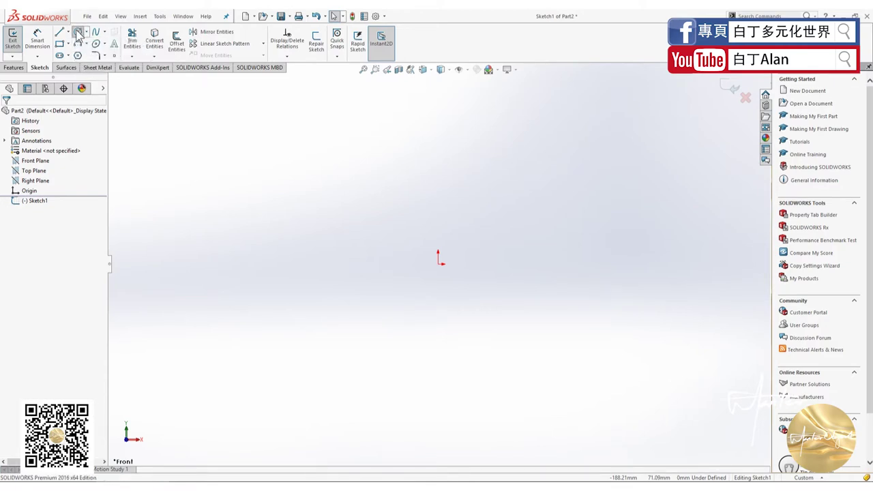
pyautogui.click(439, 263)
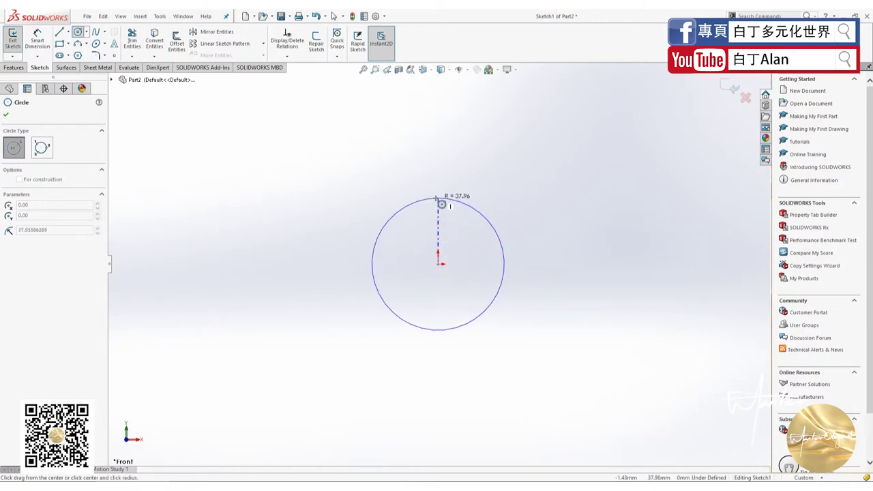
pyautogui.click(437, 198)
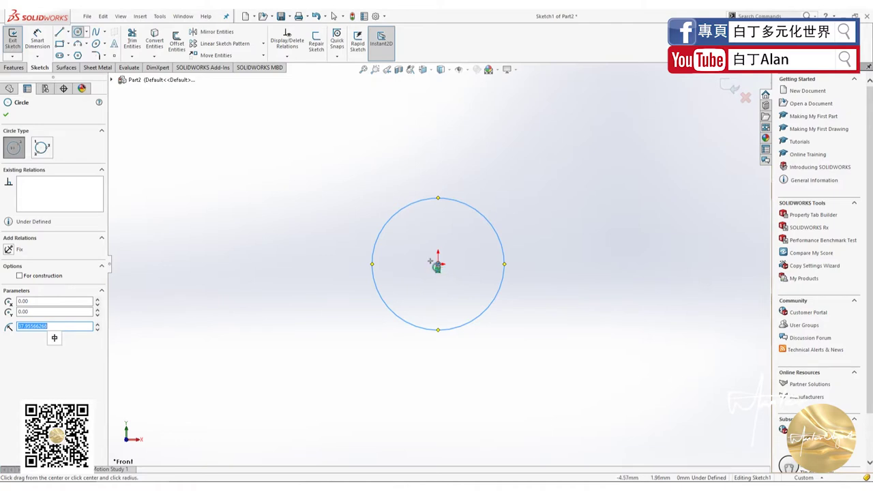
pyautogui.press('Escape')
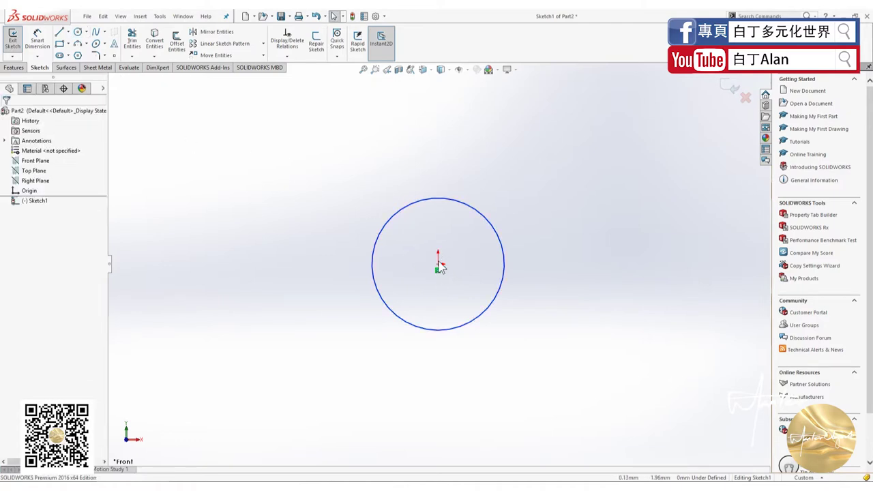
pyautogui.click(447, 200)
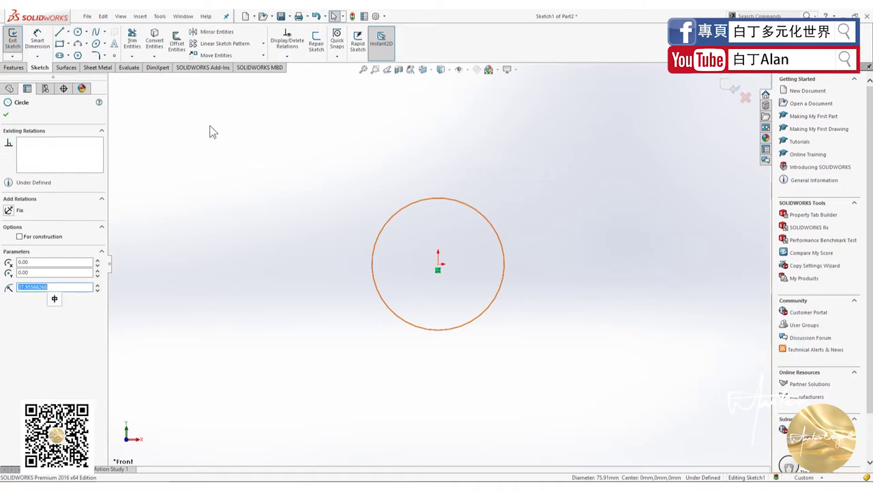
pyautogui.click(68, 43)
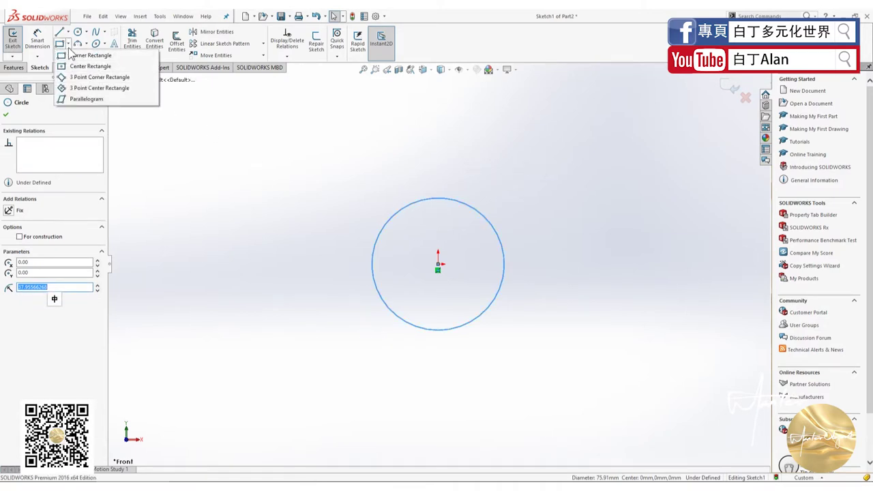
pyautogui.click(60, 53)
pyautogui.moveTo(182, 148)
pyautogui.mouseDown()
pyautogui.moveTo(281, 210)
pyautogui.moveTo(259, 220)
pyautogui.mouseUp()
pyautogui.press('Escape')
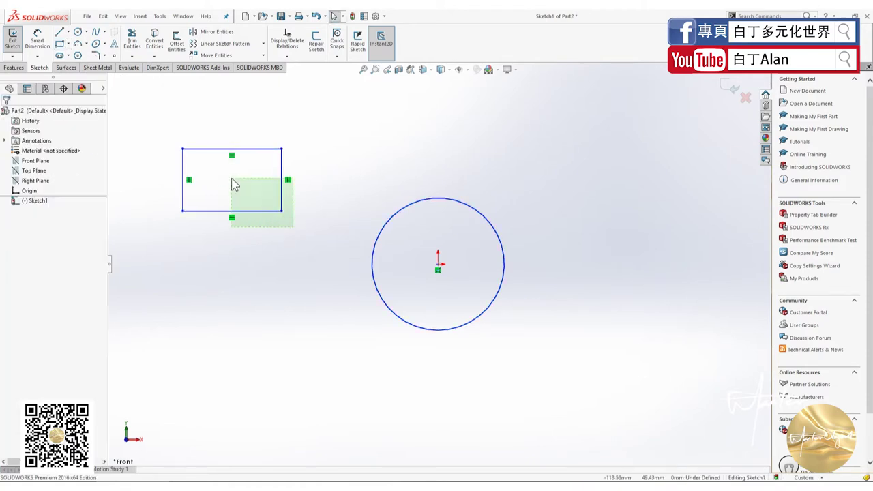
pyautogui.click(259, 216)
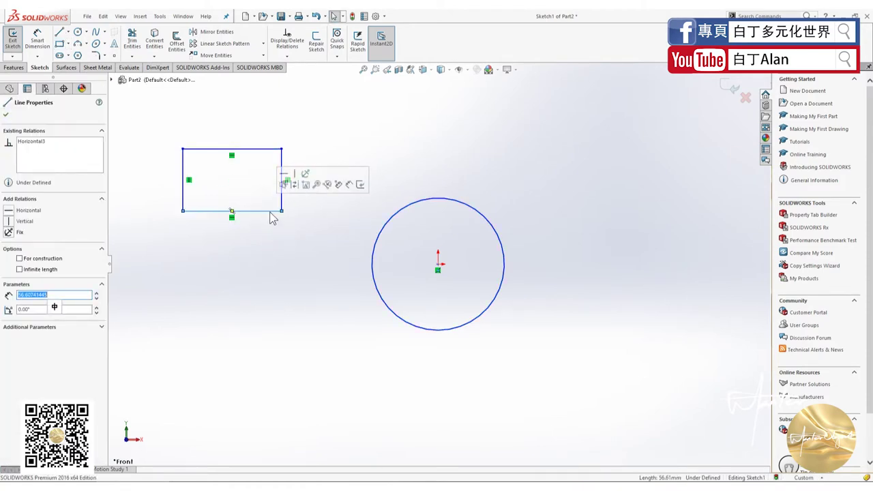
pyautogui.click(175, 130)
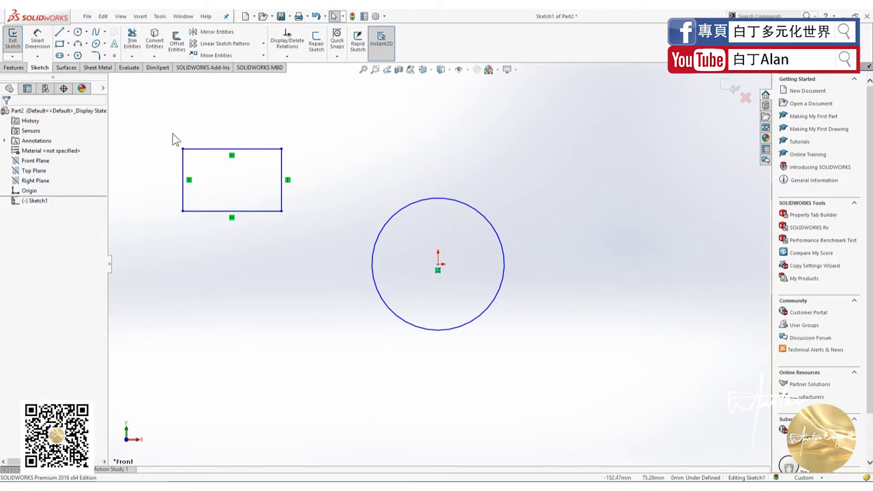
pyautogui.moveTo(164, 124); pyautogui.dragTo(334, 296)
pyautogui.press('Delete')
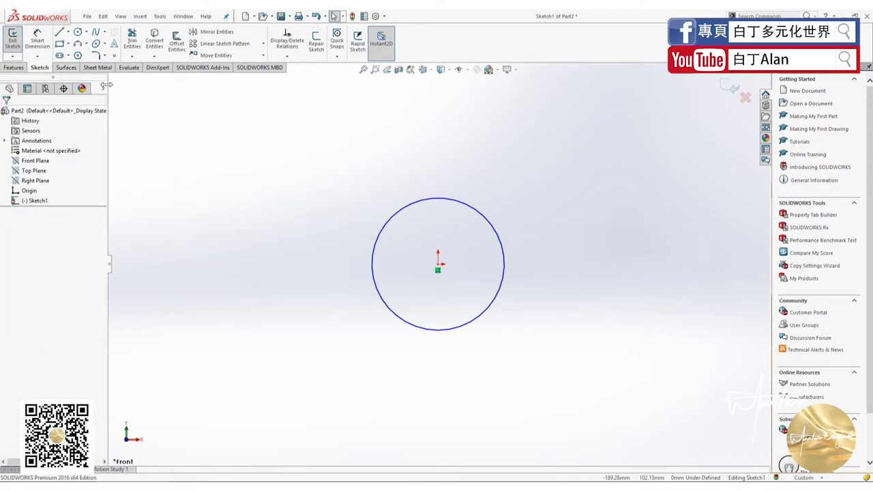
pyautogui.click(60, 55)
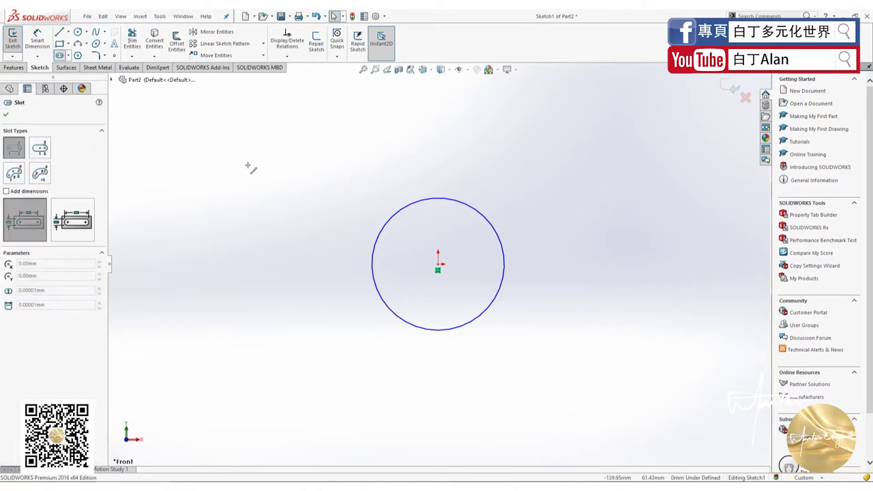
pyautogui.click(194, 158)
pyautogui.click(269, 157)
pyautogui.click(279, 177)
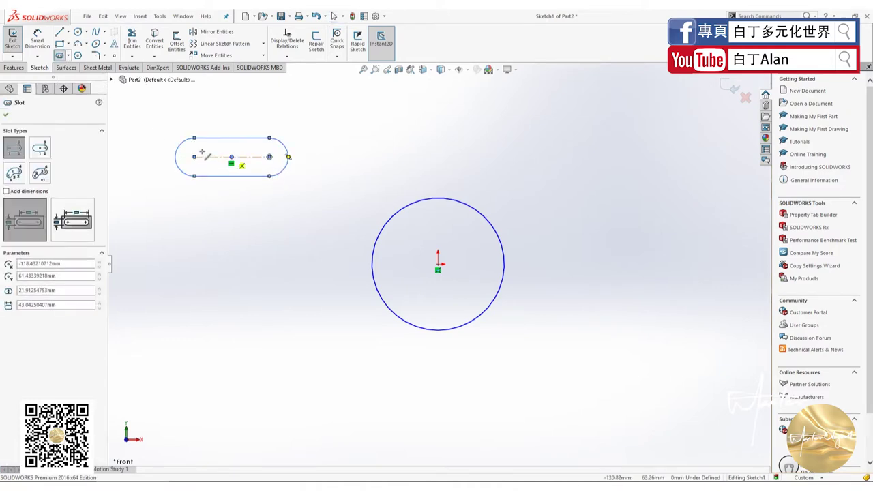
pyautogui.press('Escape')
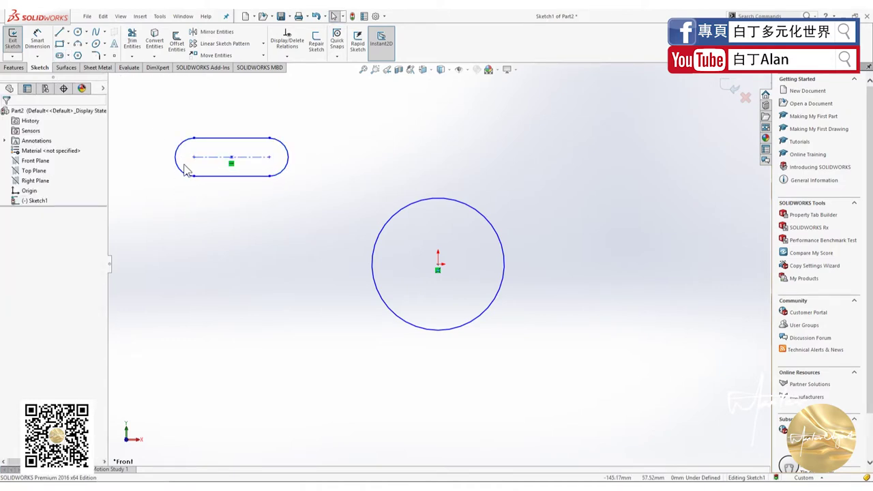
pyautogui.moveTo(307, 203); pyautogui.dragTo(135, 108)
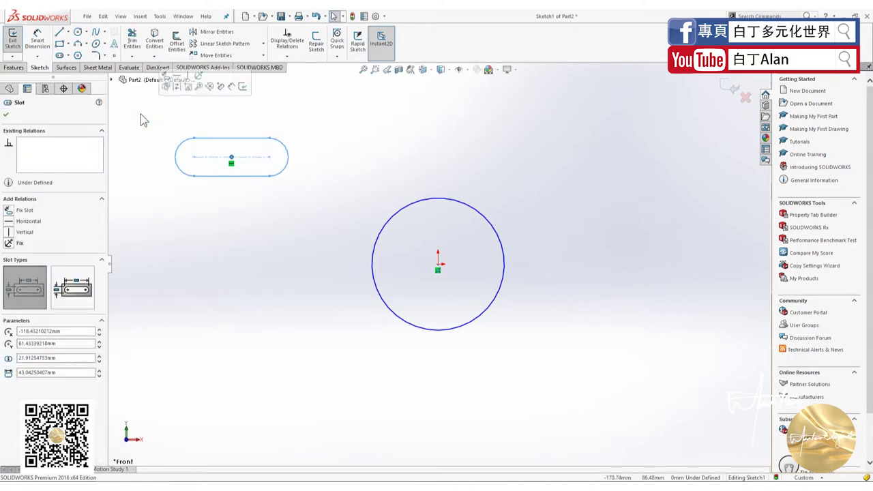
pyautogui.press('Delete')
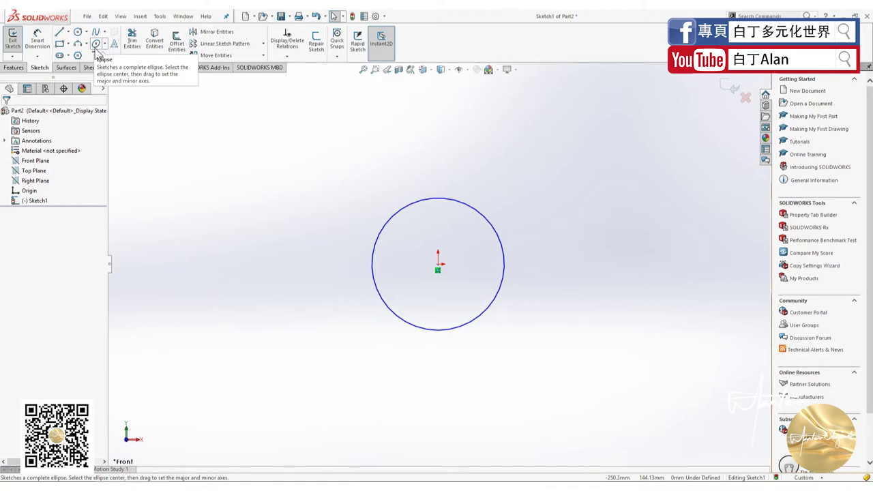
# - Draw a polygon centred at the upper left of the sketch
pyautogui.click(78, 55)
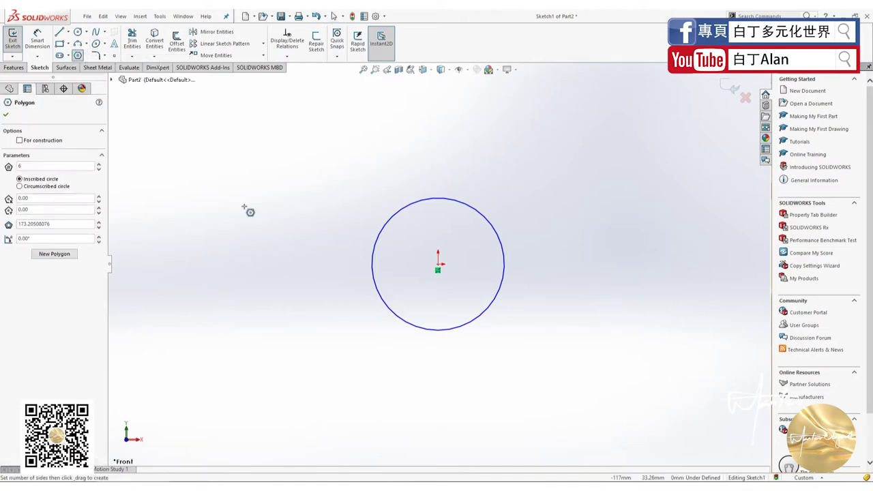
pyautogui.click(271, 217)
pyautogui.press('Escape')
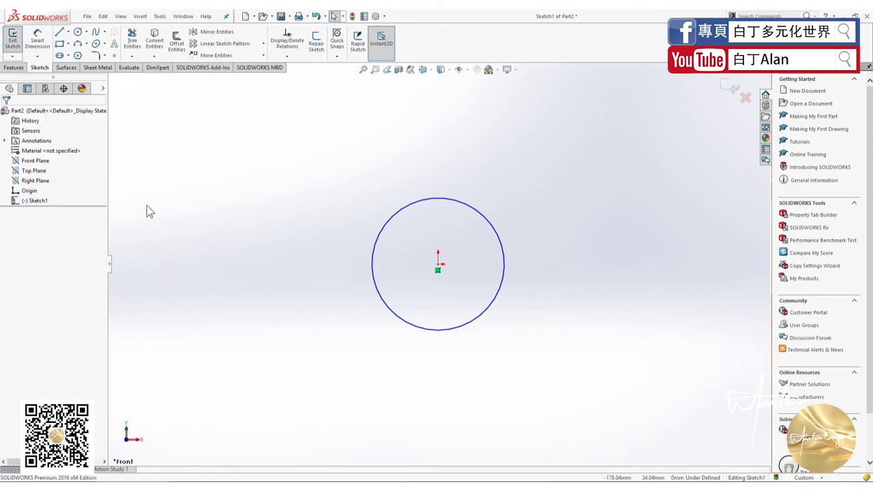
pyautogui.press('Return')
pyautogui.click(233, 169)
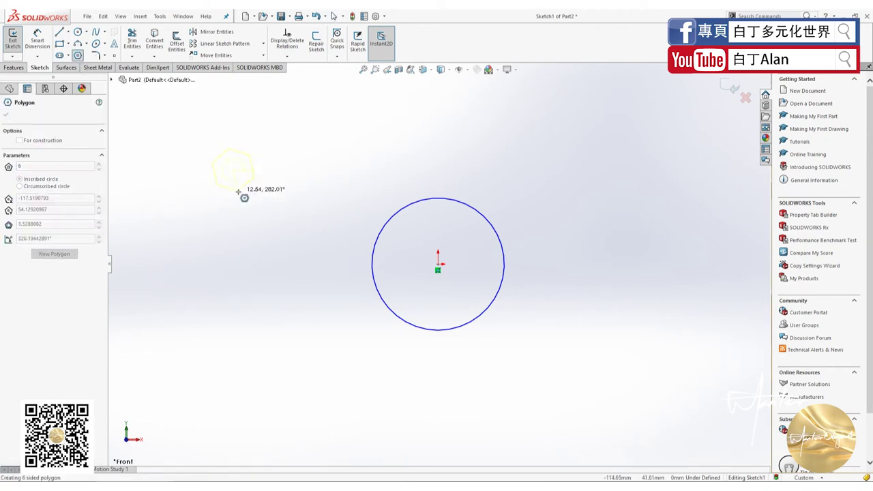
pyautogui.click(271, 189)
pyautogui.write('3')
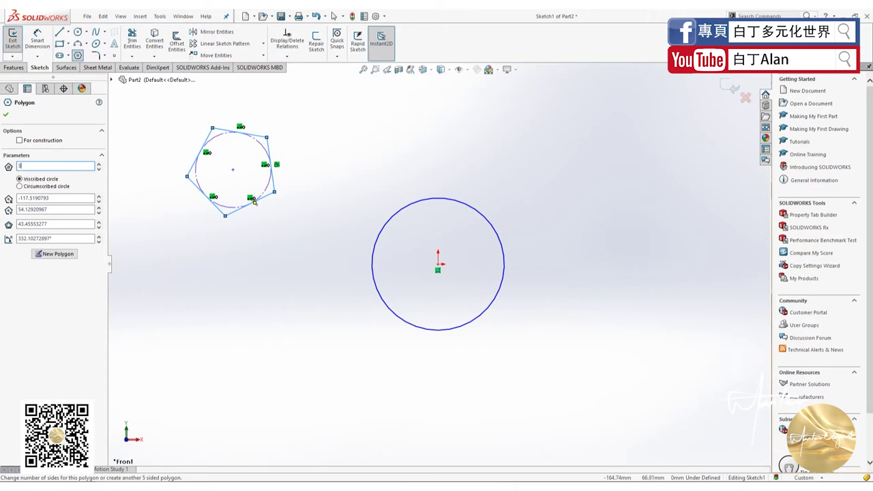
# - Finish the triangle, then box-select and delete every sketch entity
pyautogui.click(6, 116)
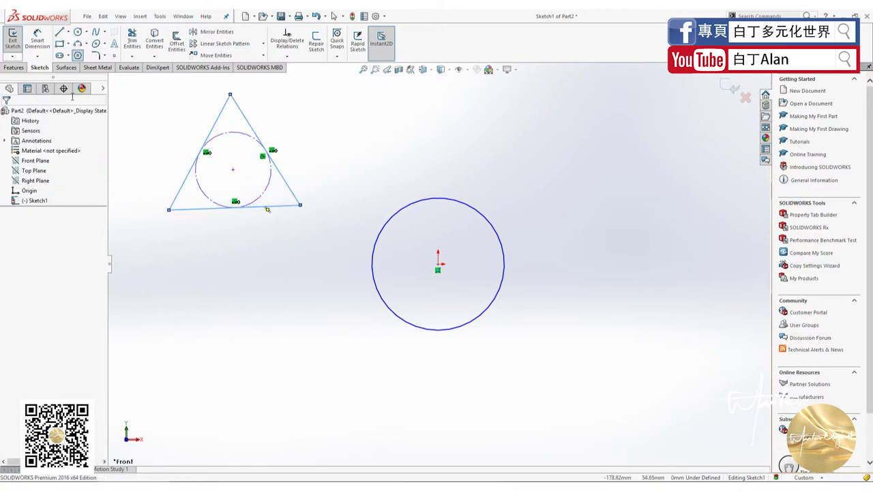
pyautogui.press('Escape')
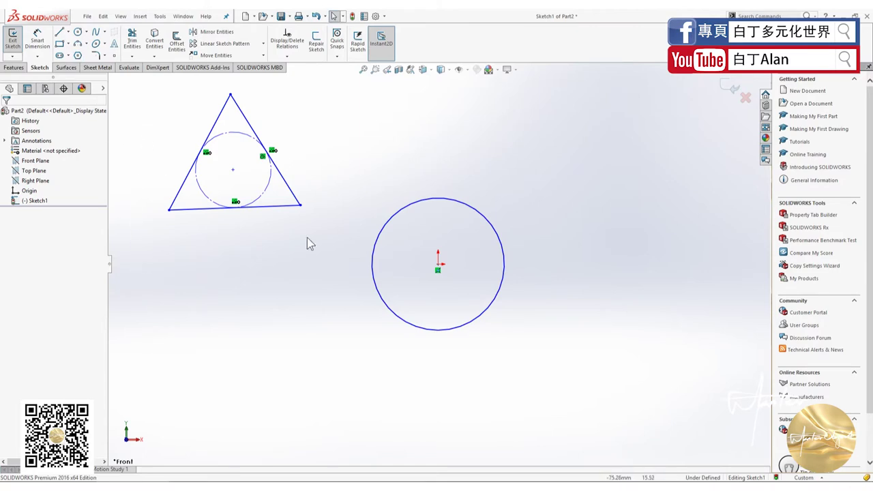
pyautogui.moveTo(565, 356); pyautogui.dragTo(167, 68)
pyautogui.press('Delete')
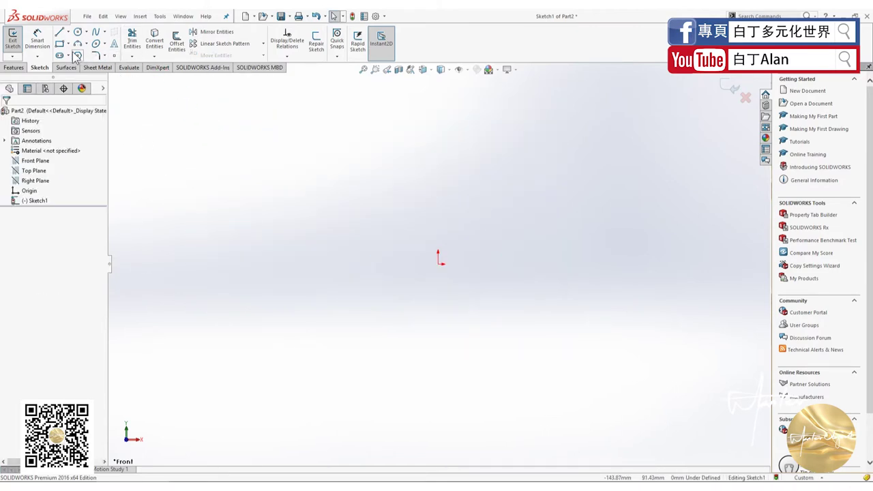
# - Try the Polygon and Line tools, cancelling a trial line
pyautogui.click(77, 55)
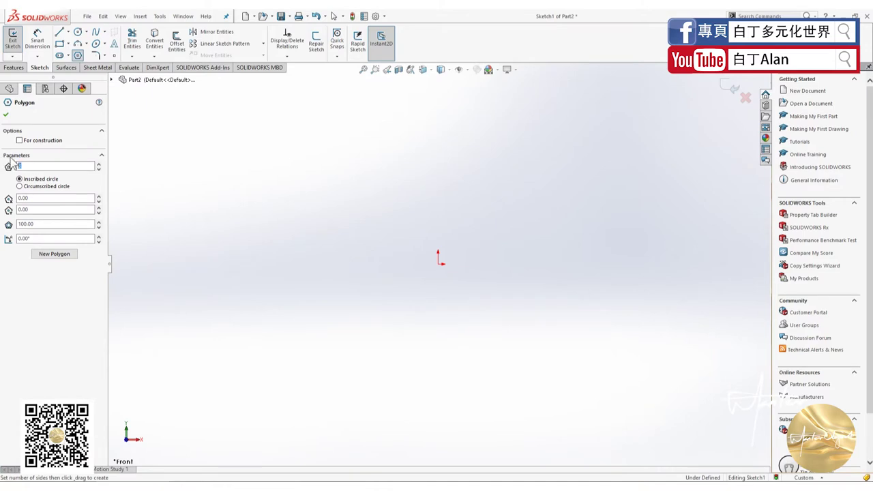
pyautogui.click(59, 31)
pyautogui.click(215, 200)
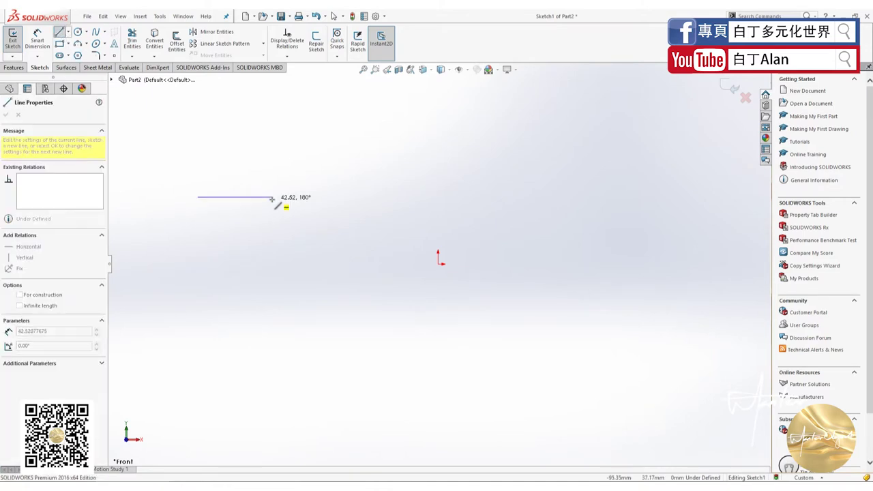
pyautogui.press('Escape')
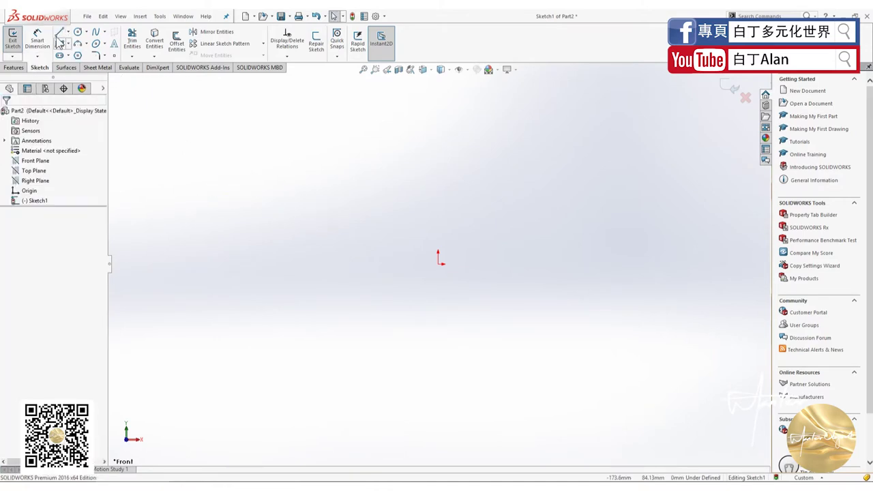
# - Draw a construction line, then box-select and delete it
pyautogui.click(59, 33)
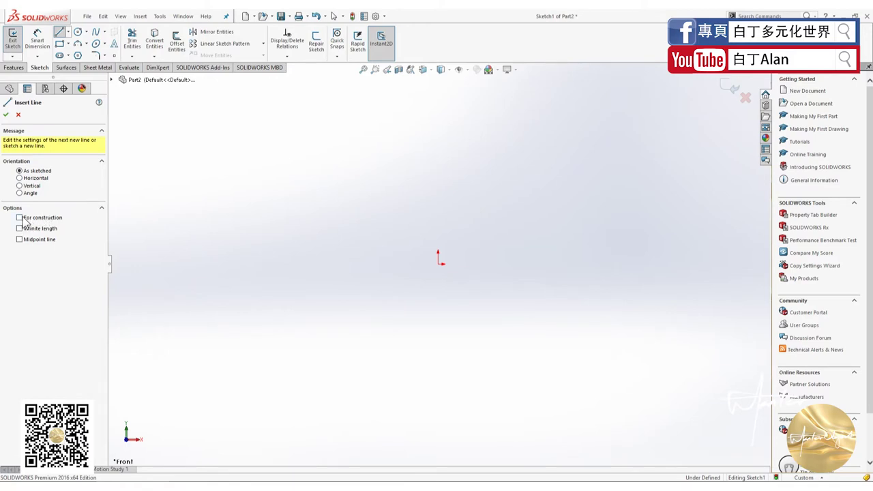
pyautogui.click(190, 198)
pyautogui.click(372, 175)
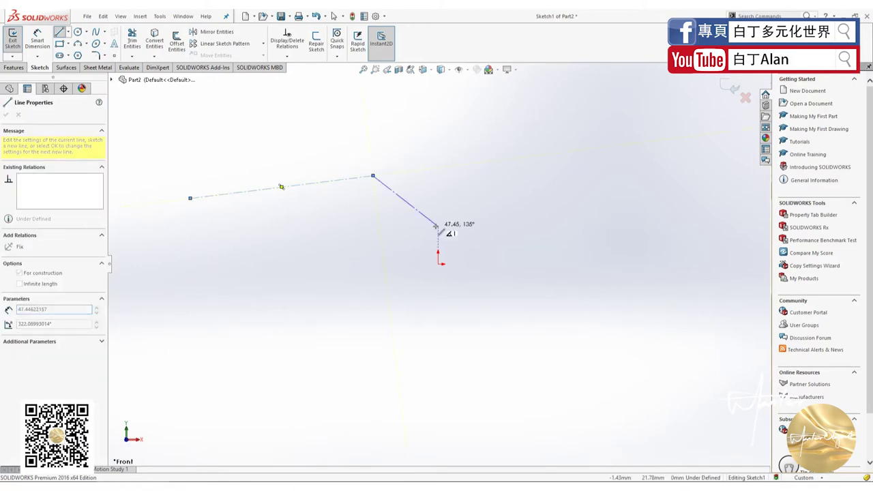
pyautogui.press('Escape')
pyautogui.moveTo(417, 228); pyautogui.dragTo(193, 107)
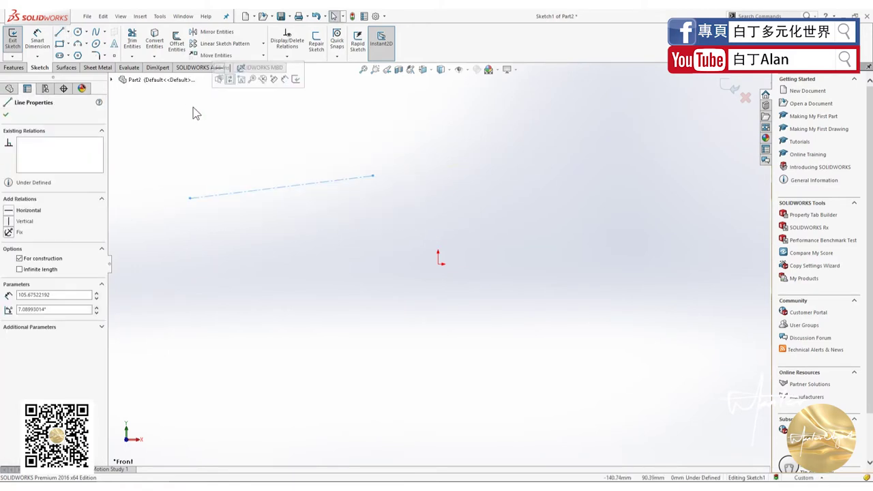
pyautogui.press('Delete')
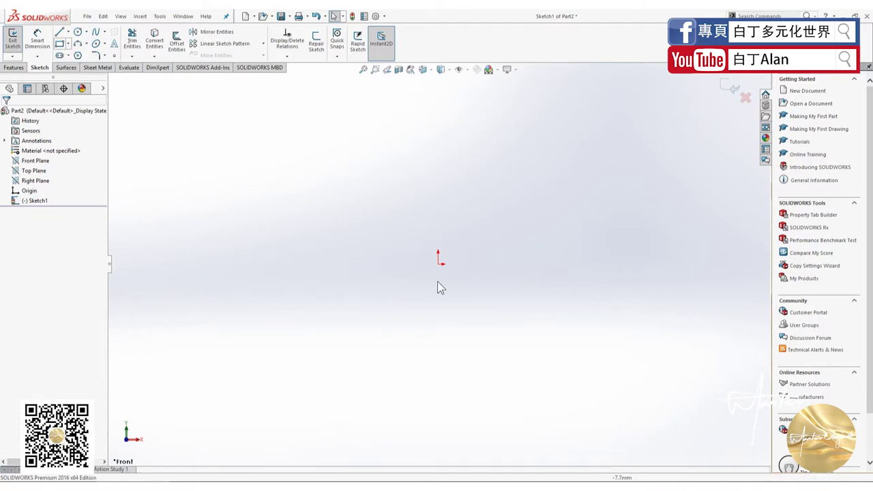
# - Draw a corner rectangle from the origin to an upper-right point, about 76.82 mm wide
pyautogui.click(60, 43)
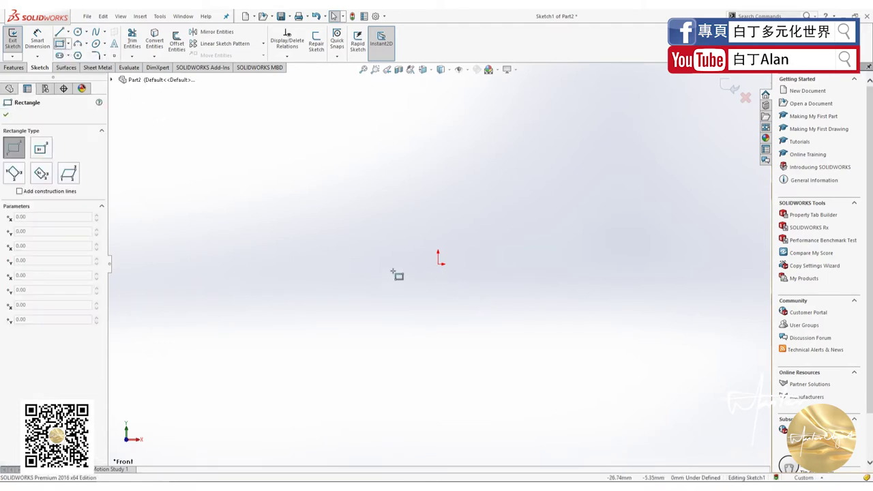
pyautogui.click(439, 264)
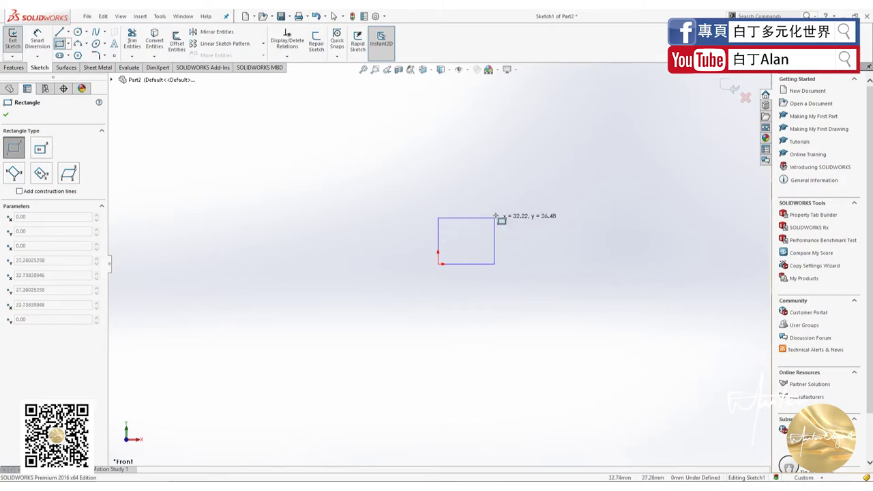
pyautogui.click(571, 182)
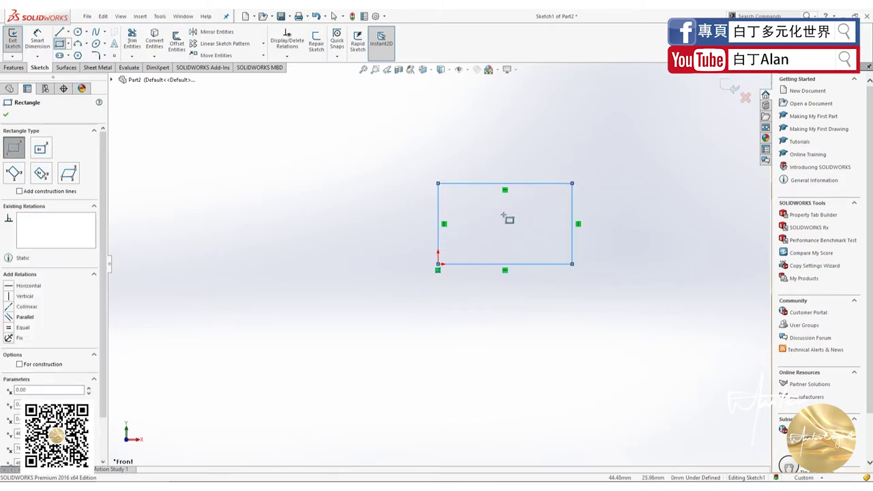
pyautogui.click(7, 115)
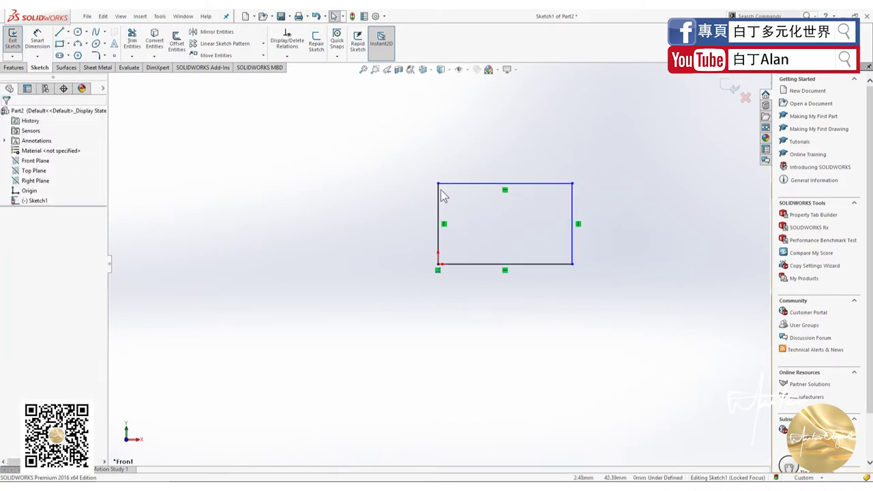
pyautogui.click(475, 263)
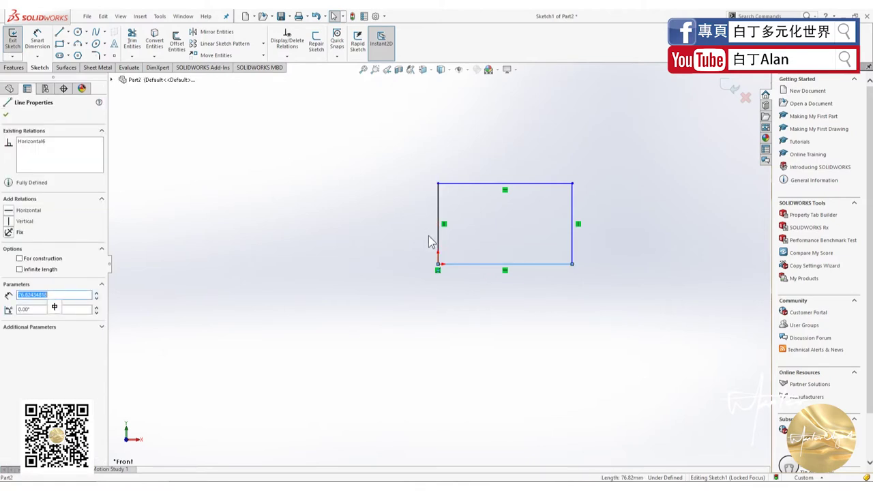
# - Drag the right edge and top-right corner leftward until the rectangle is roughly square
pyautogui.click(409, 241)
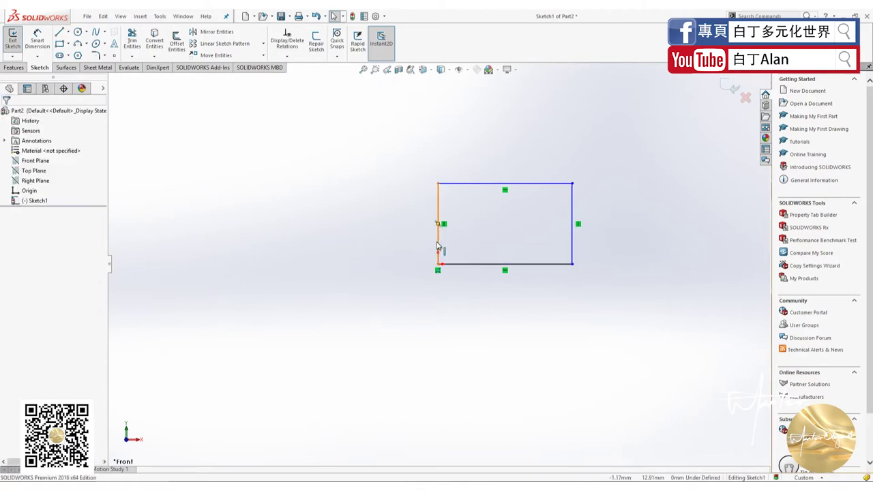
pyautogui.click(454, 264)
pyautogui.click(453, 271)
pyautogui.click(441, 242)
pyautogui.click(422, 241)
pyautogui.moveTo(575, 236)
pyautogui.mouseDown()
pyautogui.moveTo(522, 233)
pyautogui.moveTo(613, 225)
pyautogui.mouseUp()
pyautogui.click(539, 264)
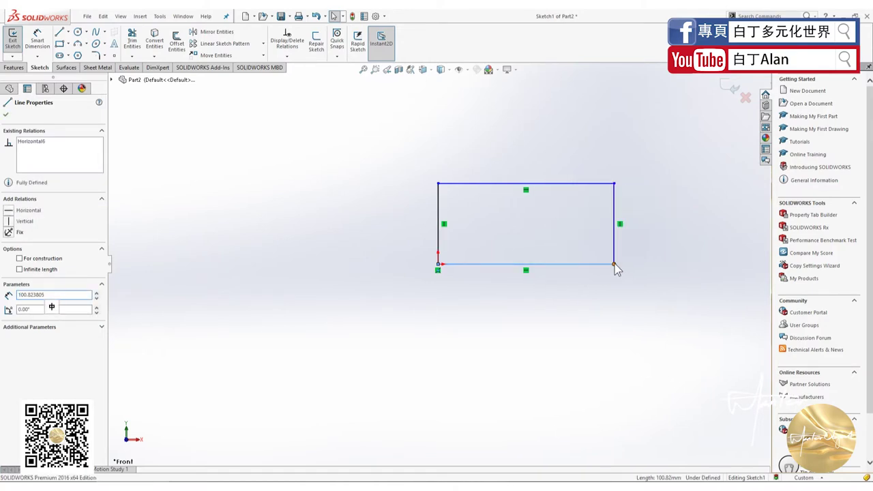
pyautogui.moveTo(614, 265); pyautogui.dragTo(608, 264)
pyautogui.click(509, 294)
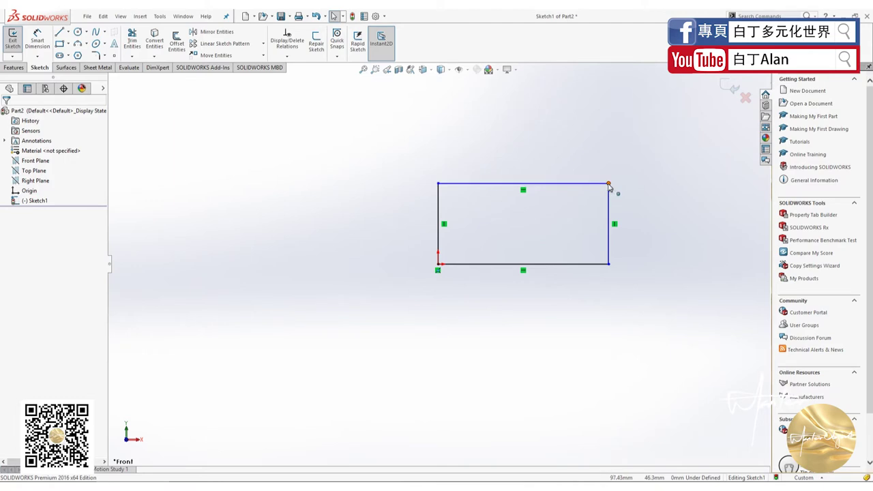
pyautogui.moveTo(608, 184); pyautogui.dragTo(526, 178)
pyautogui.press('Escape')
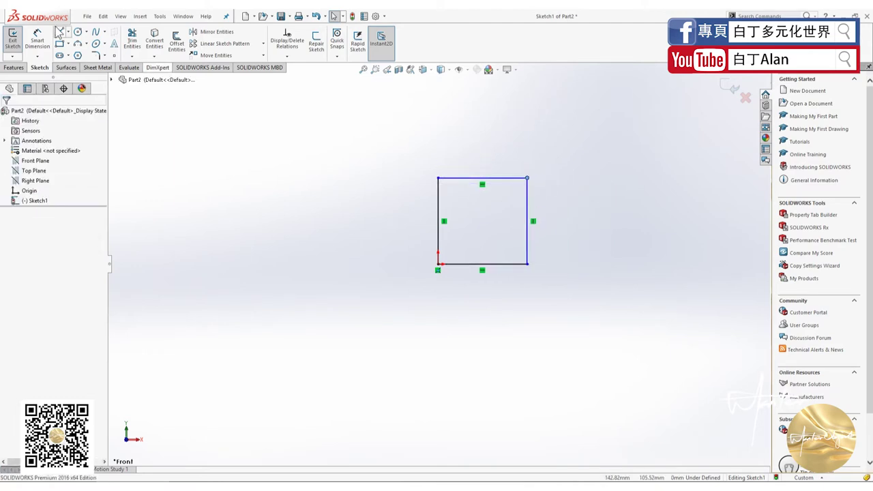
# - Dimension the rectangle's right edge to a 50 mm height
pyautogui.click(29, 42)
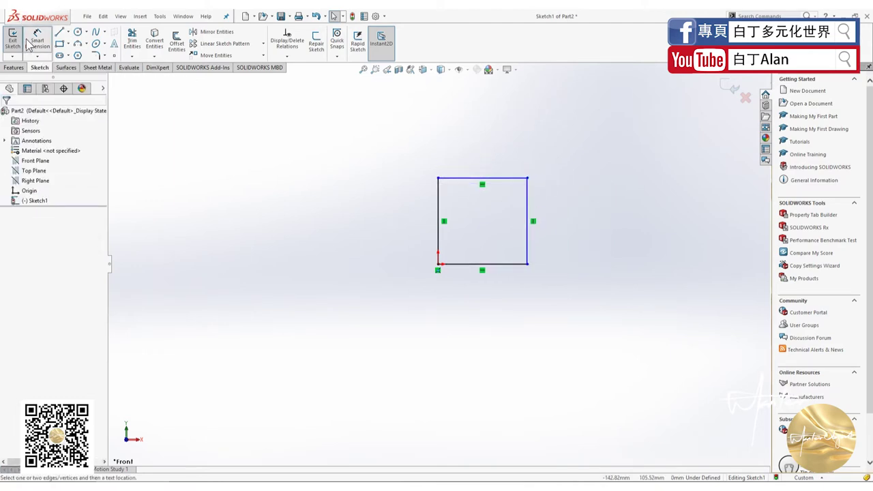
pyautogui.click(526, 208)
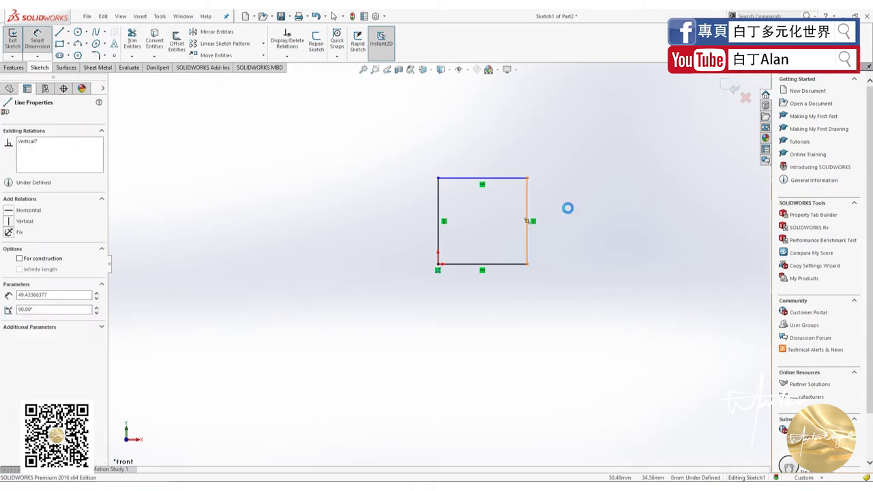
pyautogui.click(574, 214)
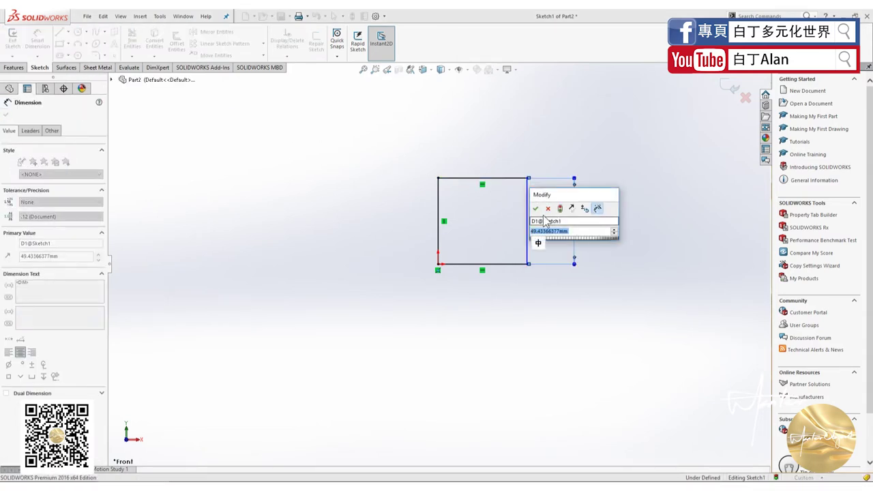
pyautogui.write('50')
pyautogui.press('Return')
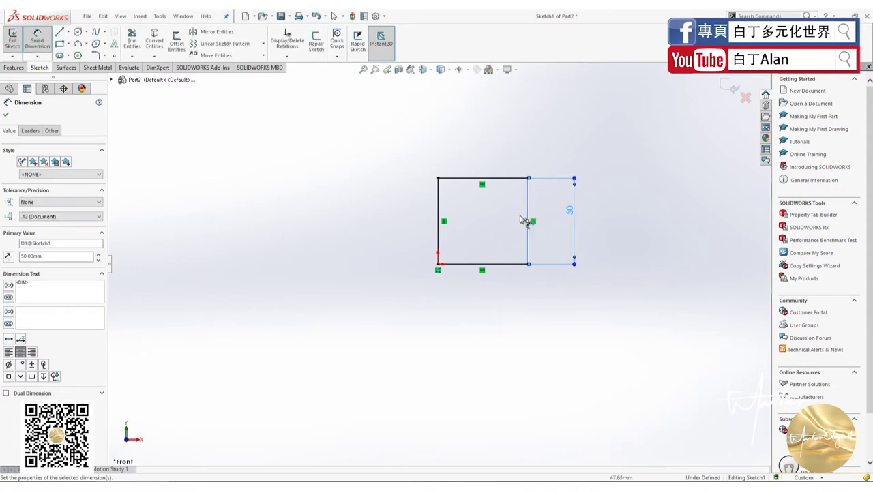
pyautogui.click(7, 115)
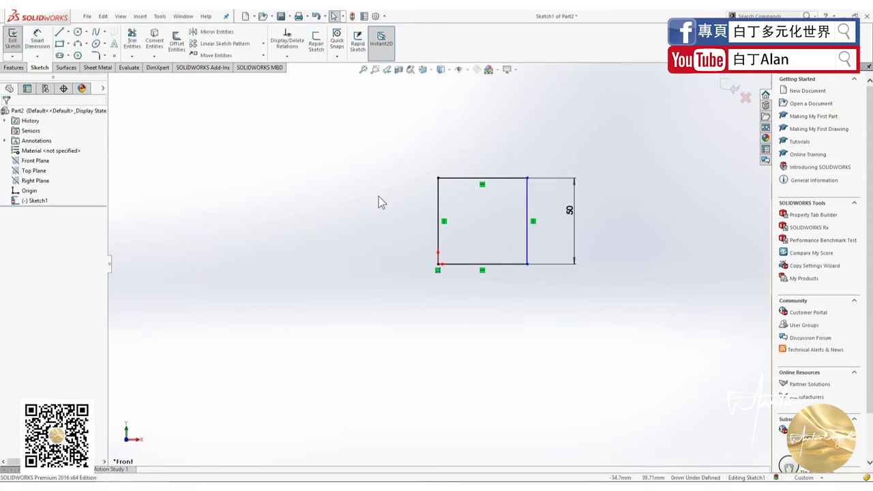
# - Select the top and bottom edges to check them, then deselect
pyautogui.click(515, 179)
pyautogui.click(510, 264)
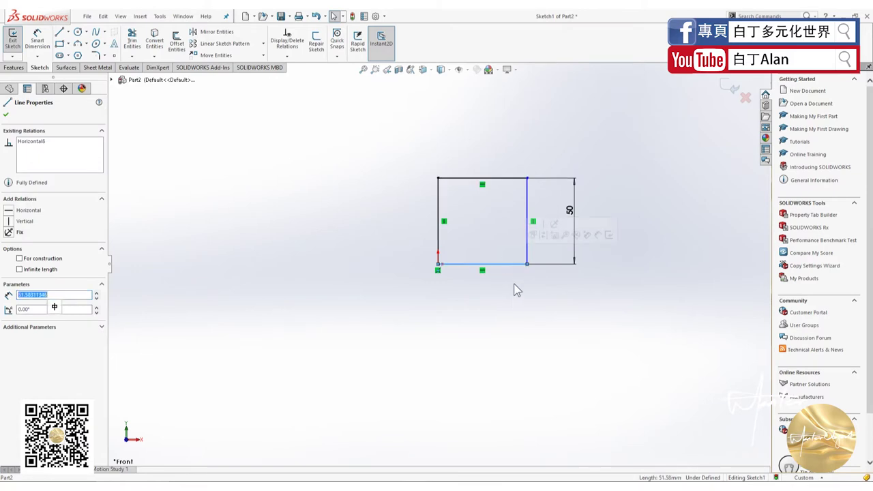
pyautogui.click(496, 217)
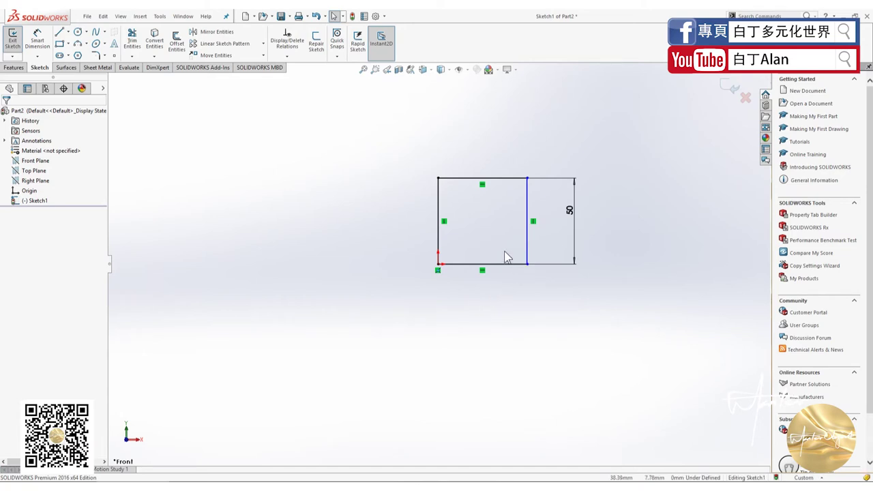
# - Dimension the top edge to a 50 mm width, then select the right edge to inspect it
pyautogui.click(48, 37)
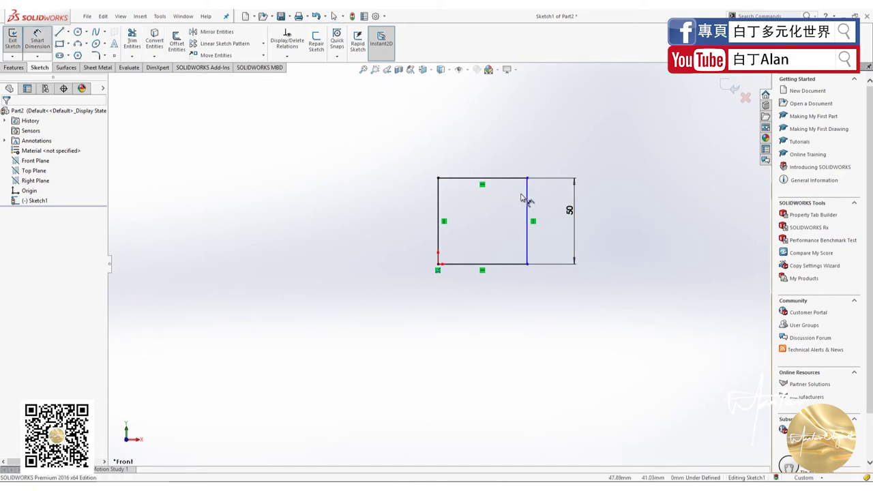
pyautogui.click(468, 179)
pyautogui.click(475, 145)
pyautogui.write('50')
pyautogui.press('Return')
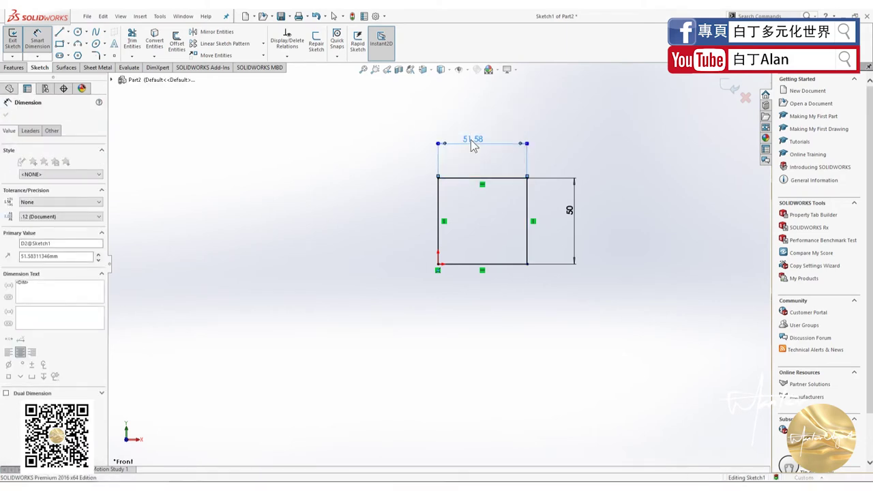
pyautogui.click(5, 114)
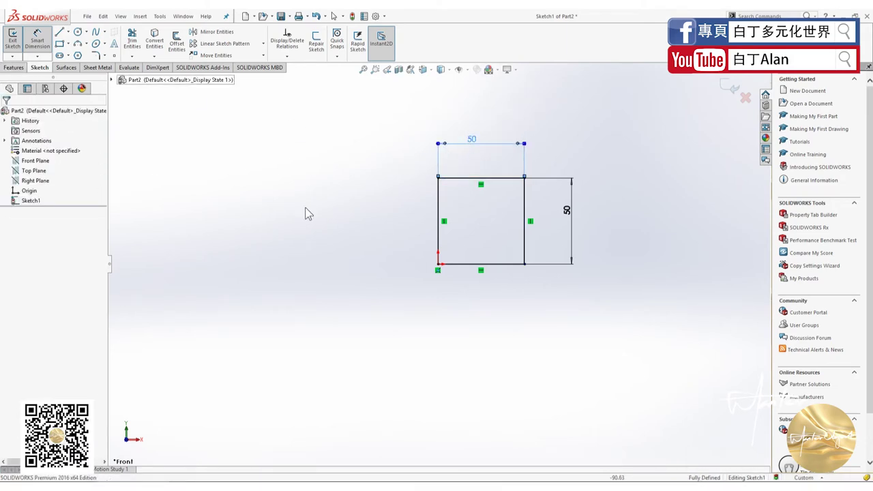
pyautogui.click(523, 222)
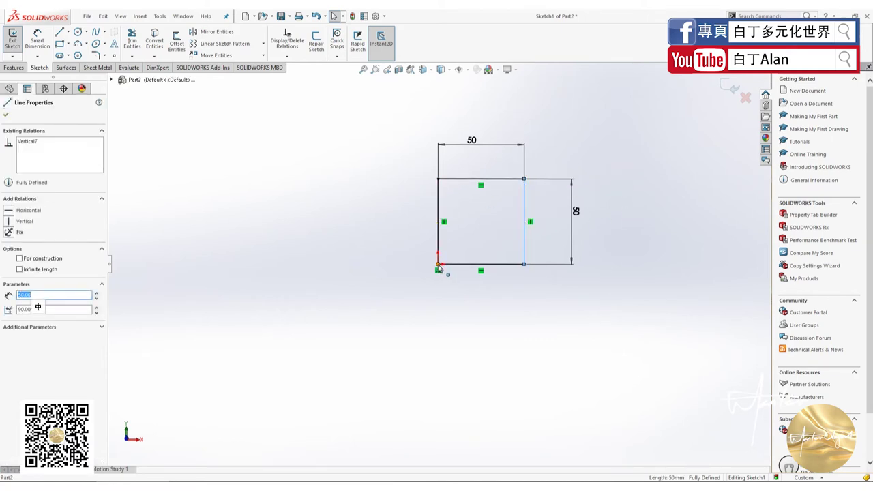
# - Review the relations on the rectangle's right and top edges
pyautogui.click(537, 212)
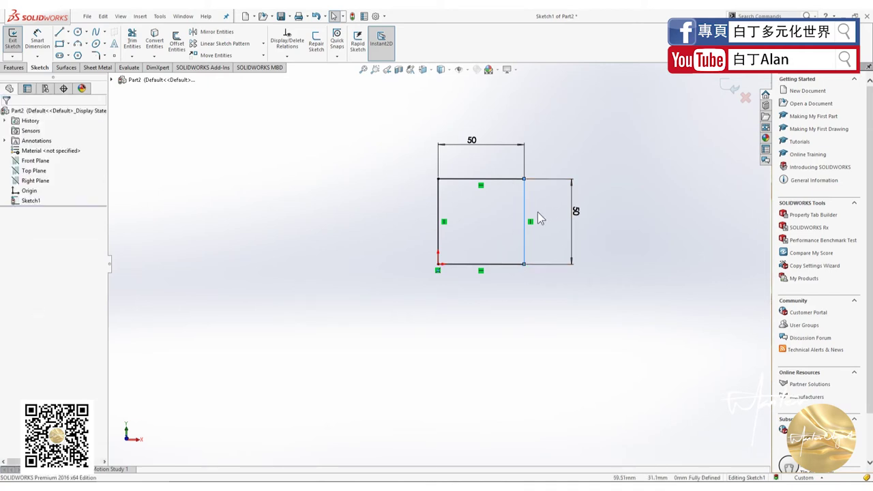
pyautogui.click(523, 208)
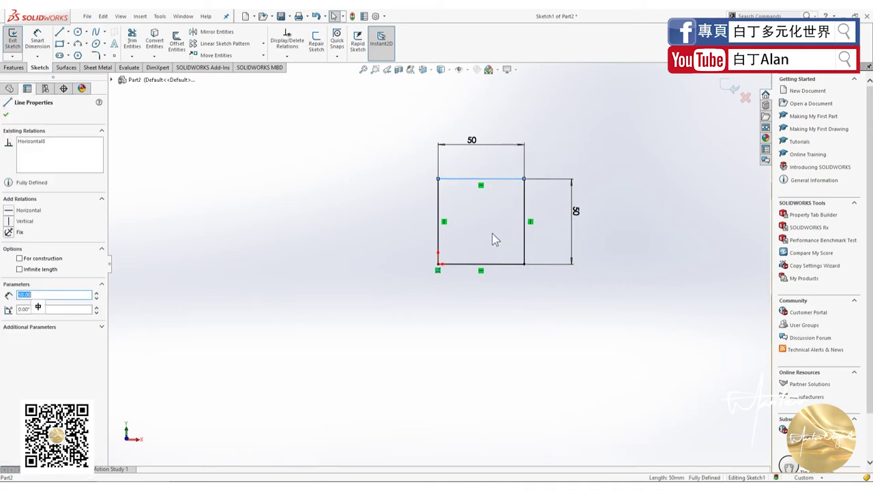
pyautogui.click(363, 263)
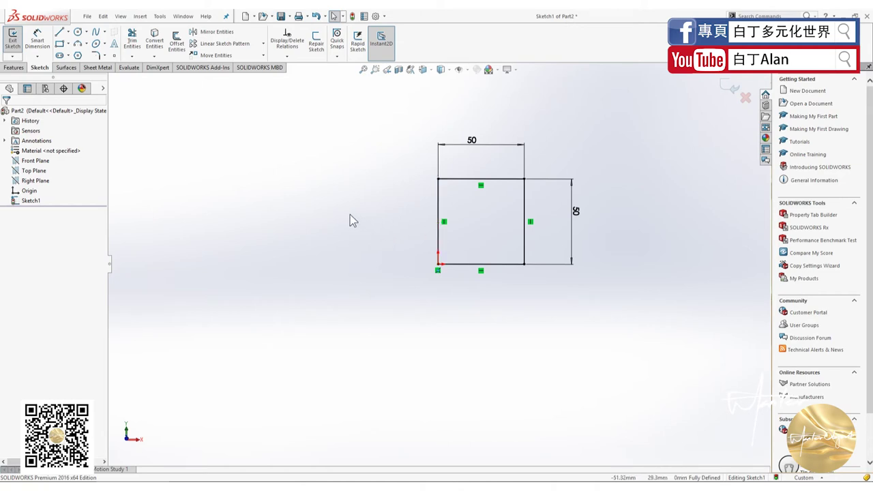
pyautogui.click(77, 32)
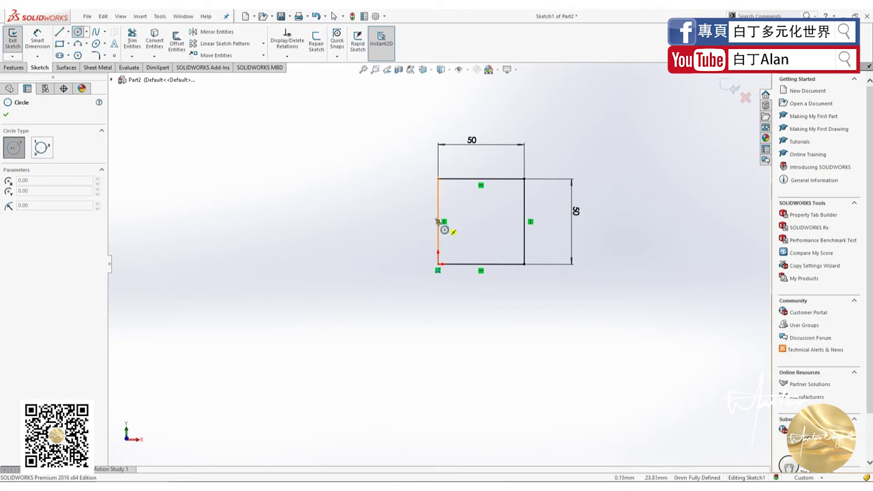
# - Draw an R25 circle centred on the left edge's midpoint, reaching the top-left corner
pyautogui.click(438, 222)
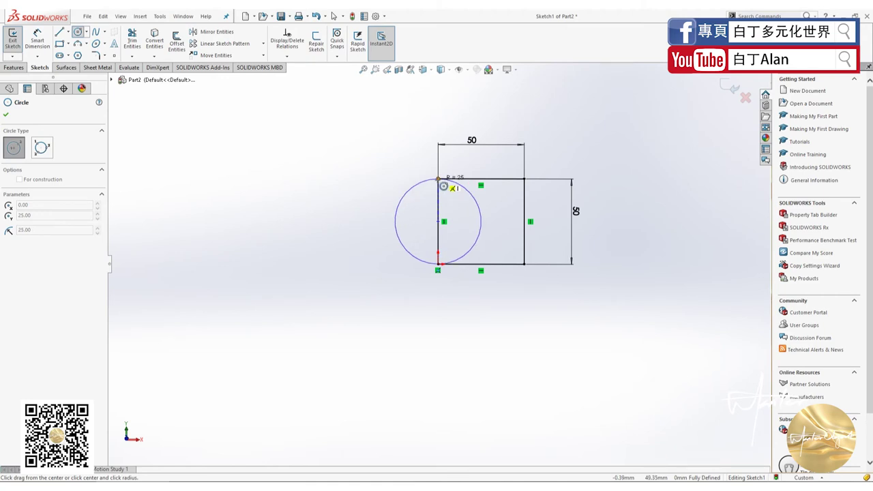
pyautogui.click(442, 185)
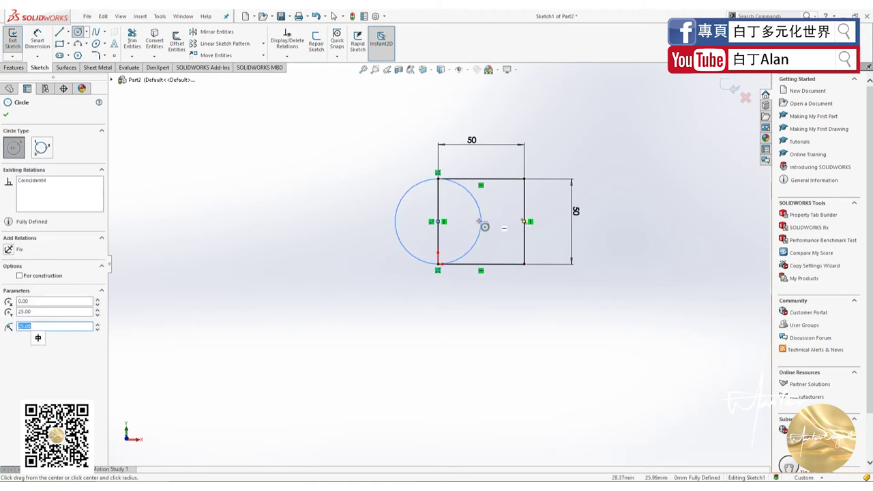
pyautogui.click(7, 115)
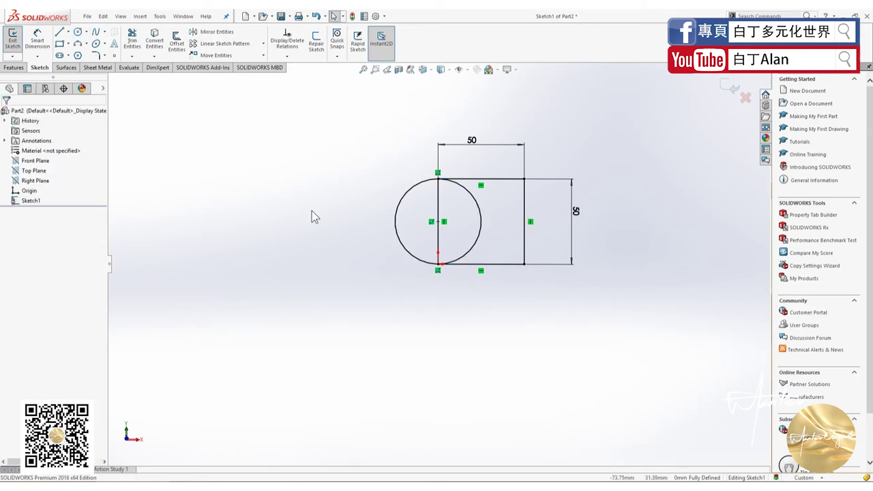
pyautogui.click(60, 55)
pyautogui.click(176, 149)
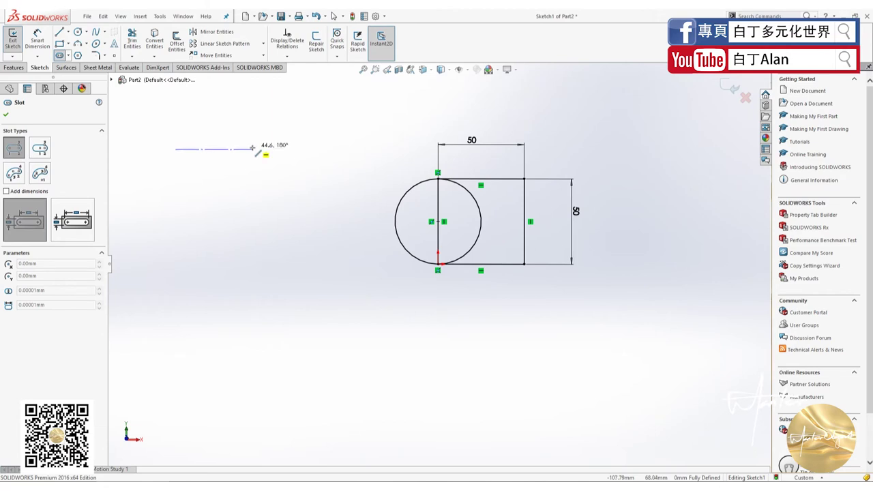
pyautogui.click(252, 149)
pyautogui.click(259, 150)
pyautogui.click(7, 115)
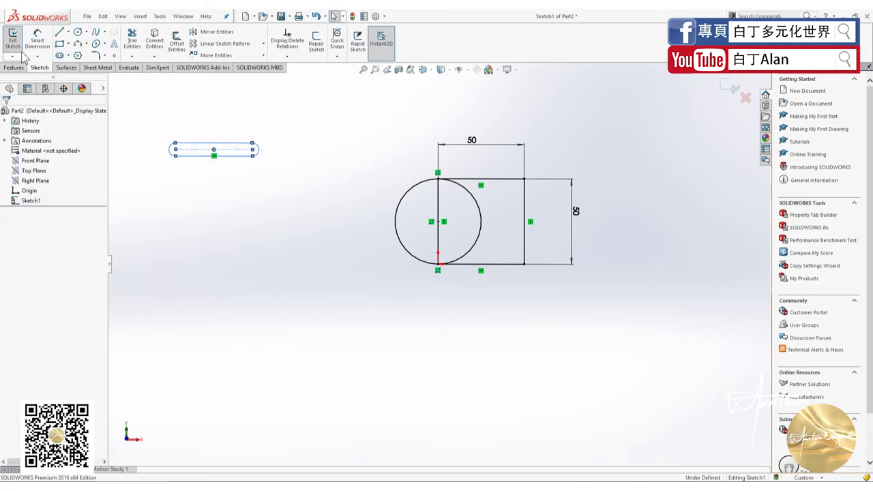
pyautogui.click(37, 39)
pyautogui.click(257, 151)
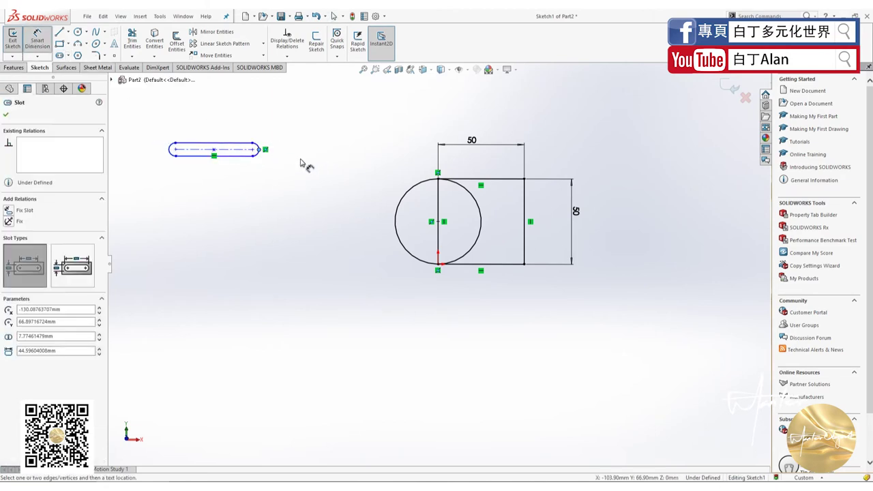
pyautogui.click(258, 150)
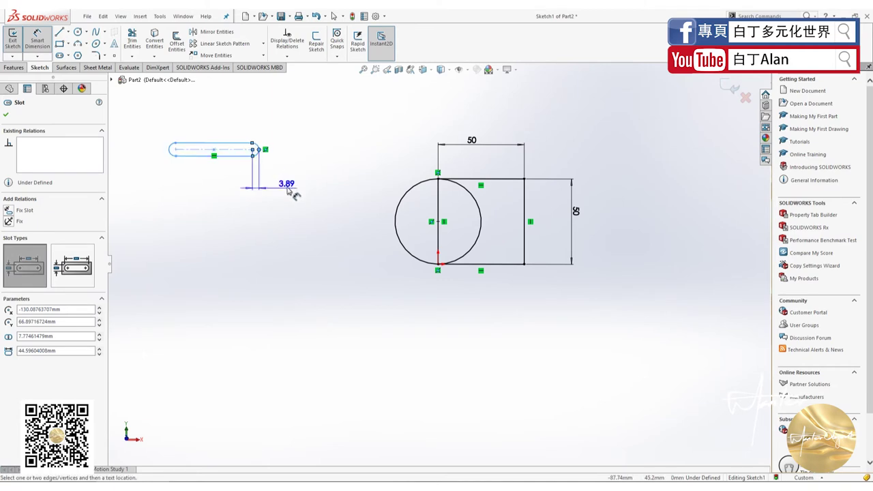
pyautogui.press('Escape')
pyautogui.moveTo(276, 185); pyautogui.dragTo(149, 118)
pyautogui.press('Delete')
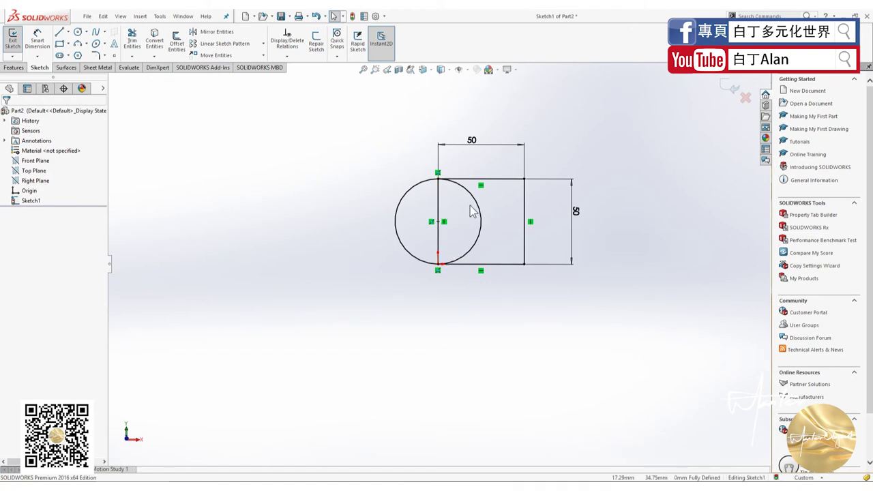
# - Draw a 25 mm radius circle centred on the right edge's midpoint, reaching the top-right corner
pyautogui.press('c')
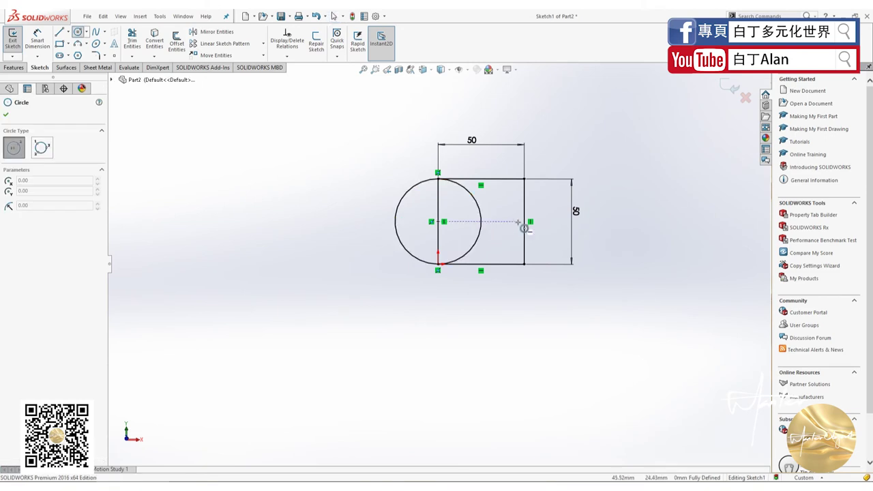
pyautogui.click(523, 221)
pyautogui.click(529, 187)
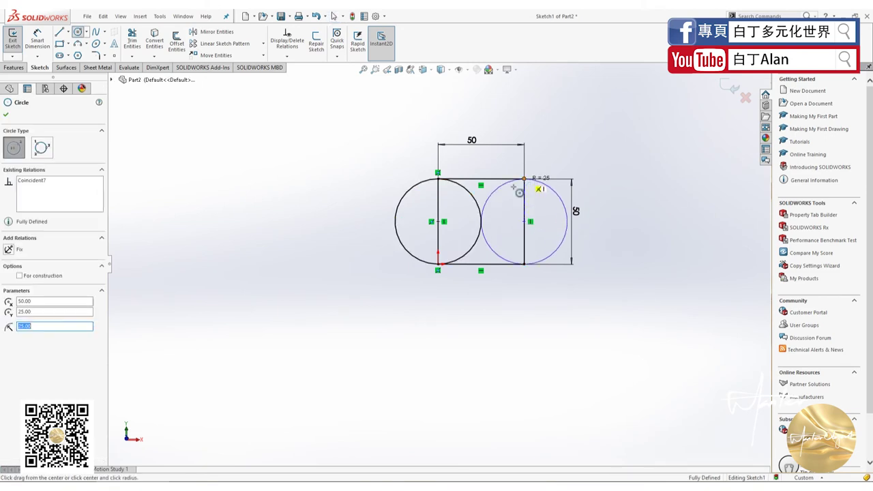
pyautogui.press('Escape')
# - Delete both circles and the middle line, then undo to restore them
pyautogui.moveTo(545, 189); pyautogui.dragTo(479, 200)
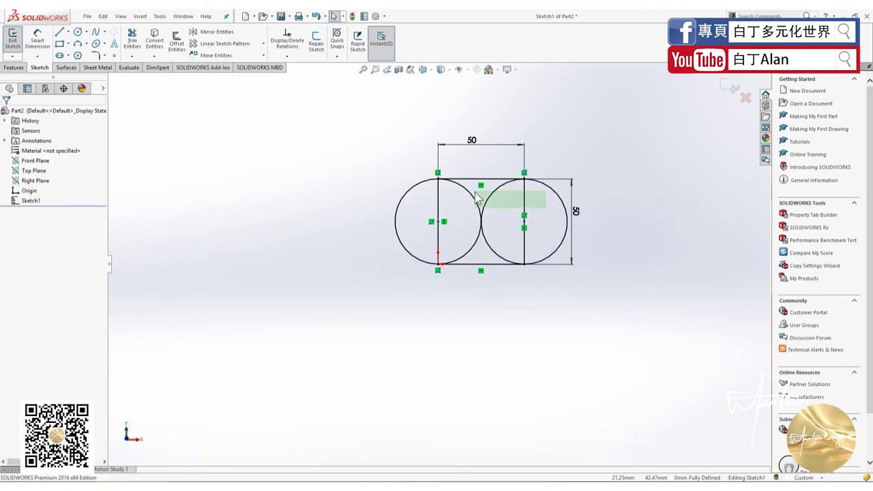
pyautogui.press('Delete')
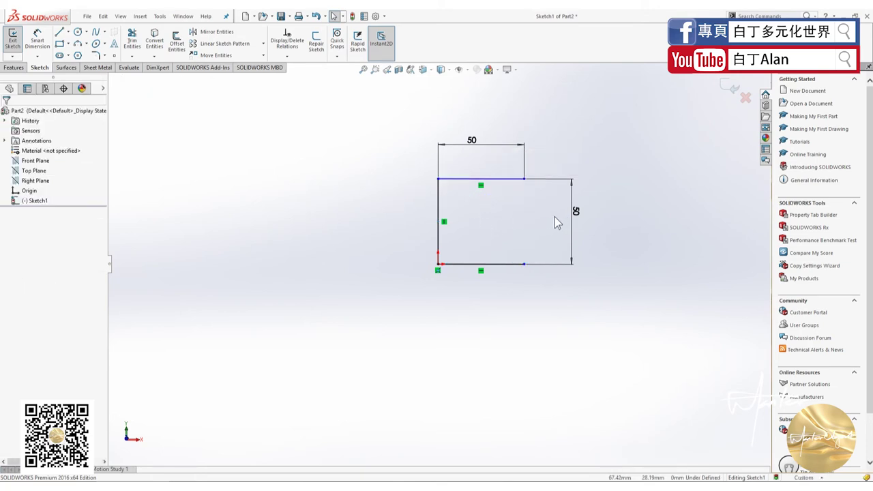
pyautogui.hotkey('ctrl', 'z')
pyautogui.click(466, 213)
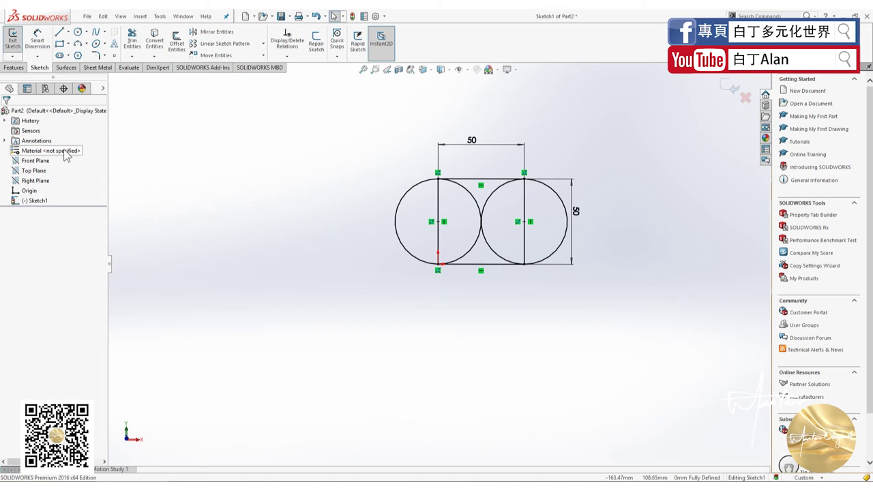
pyautogui.click(132, 40)
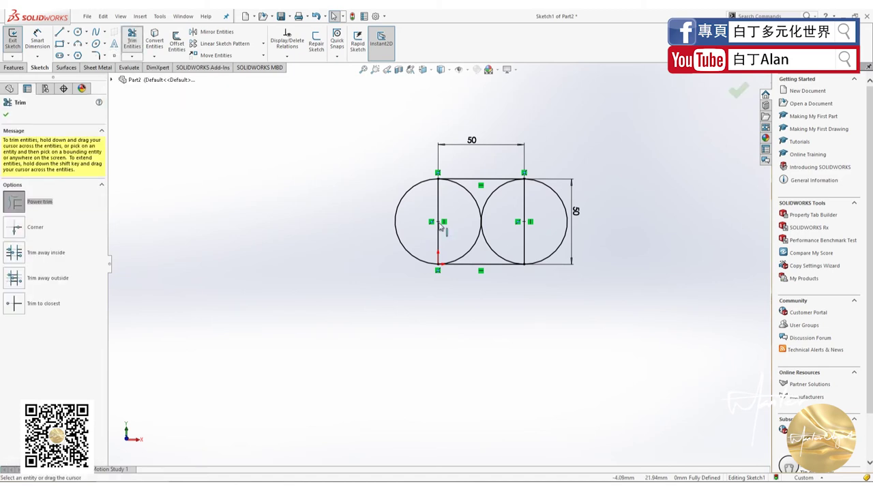
pyautogui.moveTo(536, 241); pyautogui.dragTo(432, 236)
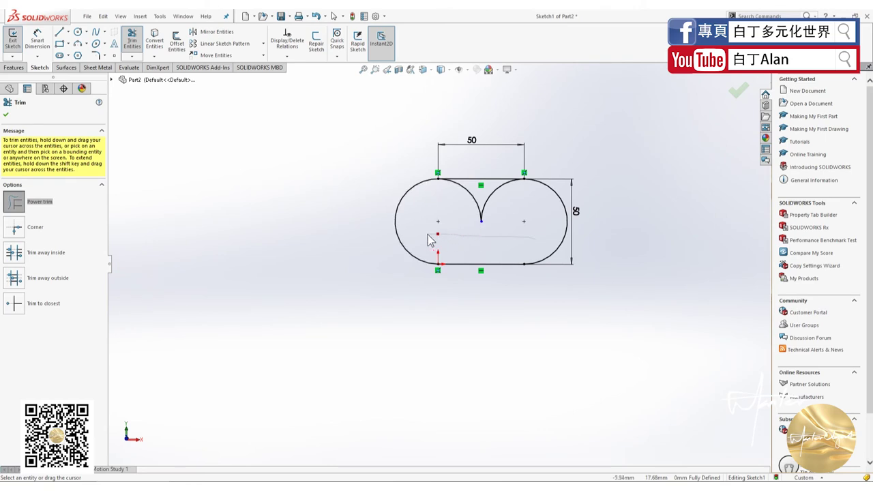
pyautogui.moveTo(535, 204); pyautogui.dragTo(433, 193)
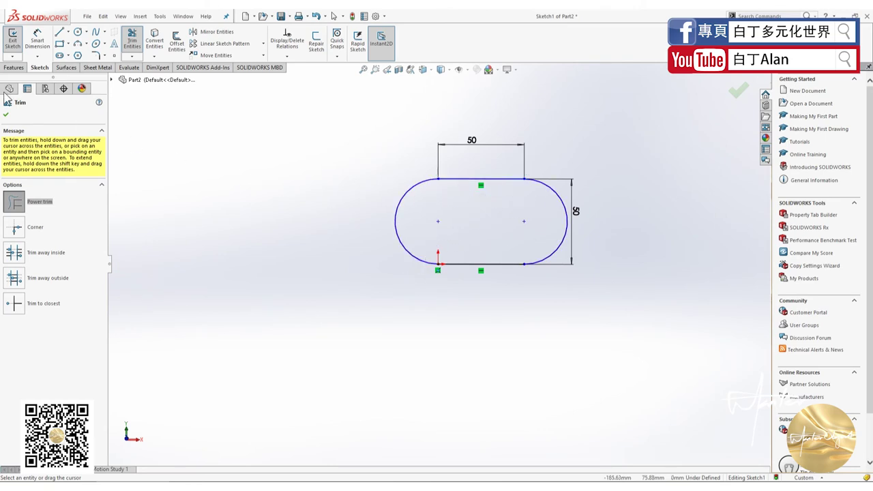
pyautogui.click(6, 116)
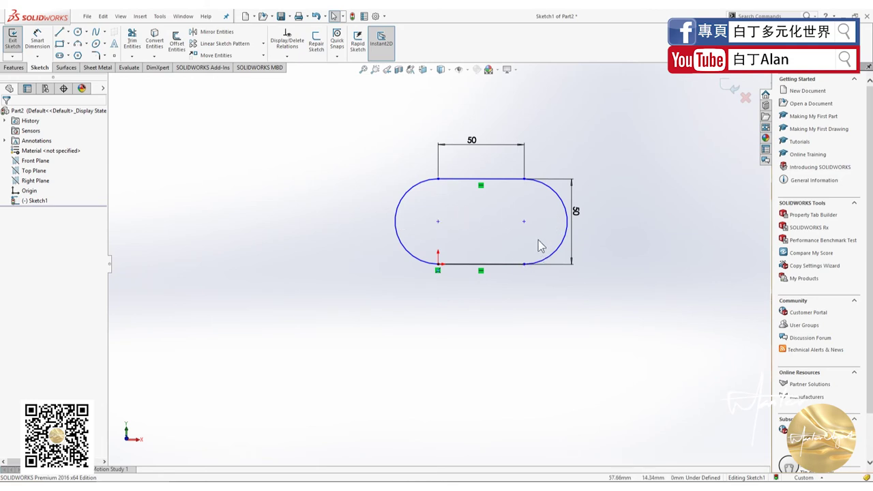
# - Make the left and right arc centre points horizontal to each other
pyautogui.click(523, 221)
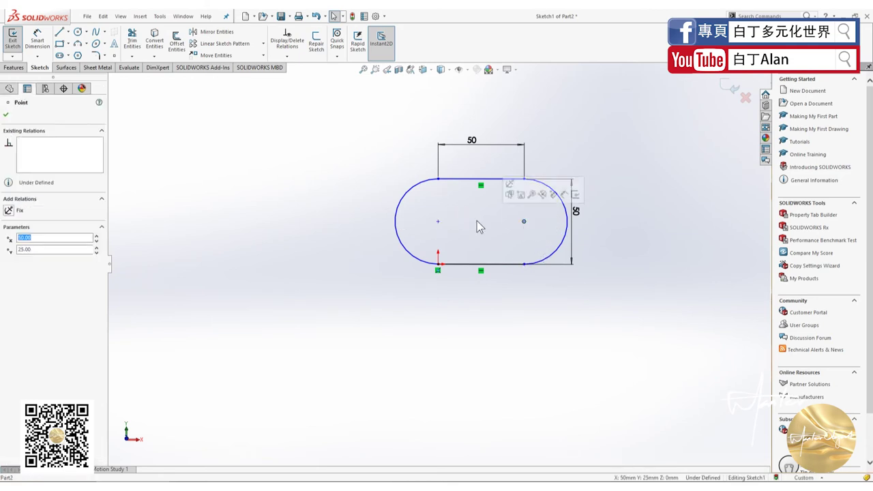
pyautogui.keyDown('ctrl'); pyautogui.click(437, 220); pyautogui.keyUp('ctrl')
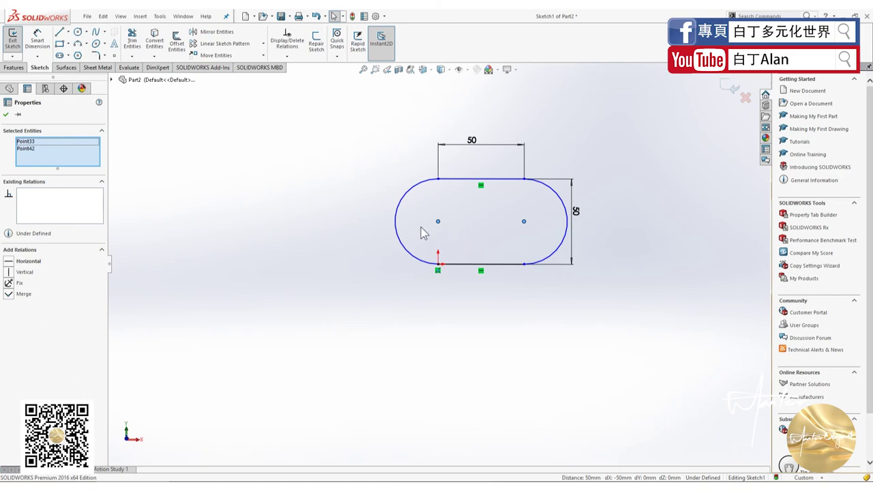
pyautogui.click(7, 265)
pyautogui.click(263, 287)
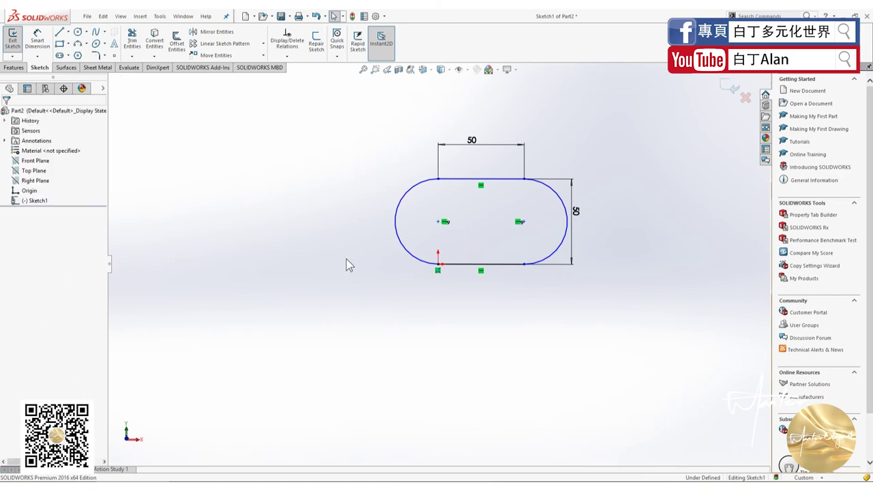
# - Make the slot's top-left and bottom-left endpoints vertical, then check the top-left endpoint's relations
pyautogui.click(437, 179)
pyautogui.keyDown('ctrl'); pyautogui.click(438, 264); pyautogui.keyUp('ctrl')
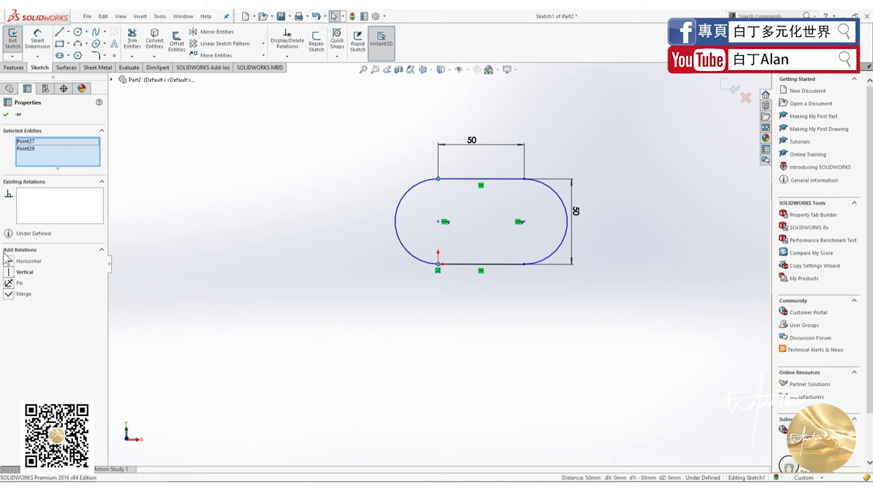
pyautogui.click(9, 272)
pyautogui.click(332, 308)
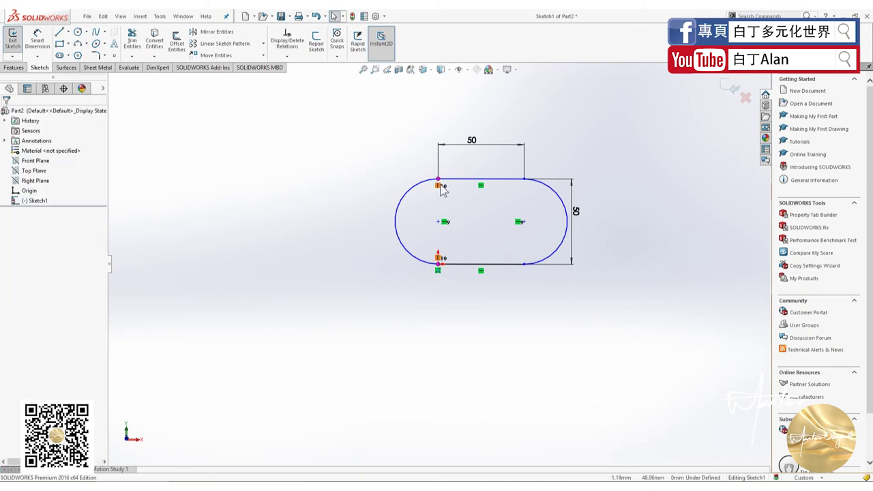
pyautogui.click(437, 179)
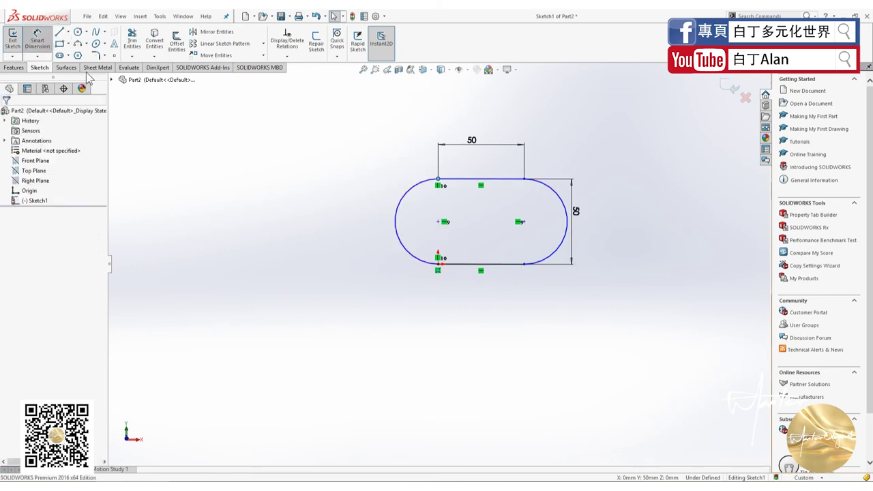
# - Add a 25 mm dimension to the left arc, placed left of it
pyautogui.moveTo(401, 227); pyautogui.dragTo(404, 210, button='right')
pyautogui.click(400, 207)
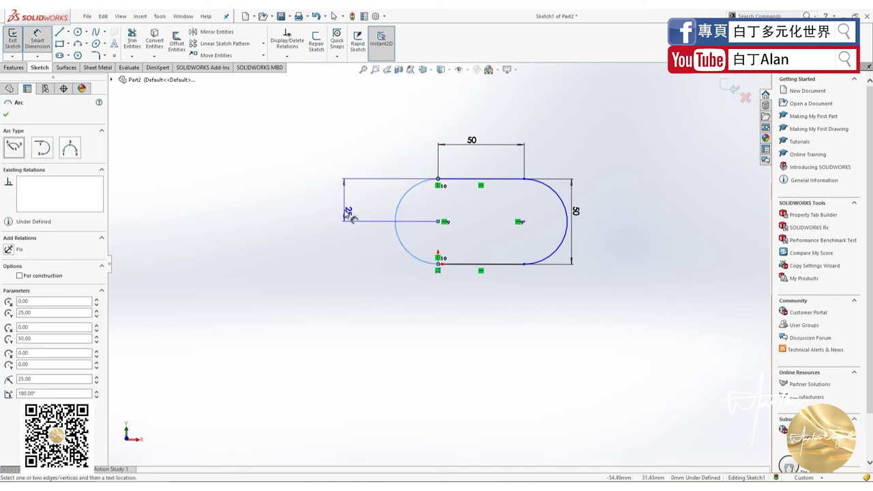
pyautogui.press('Escape')
pyautogui.click(401, 240)
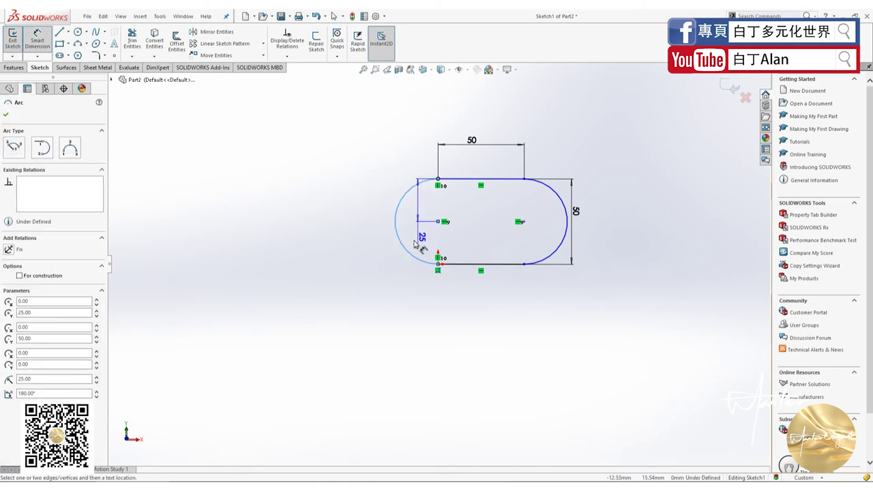
pyautogui.click(361, 222)
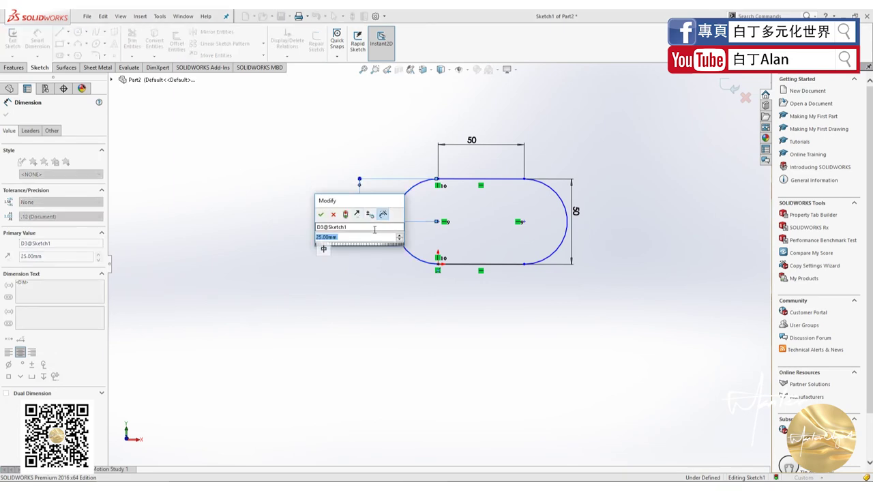
pyautogui.press('Return')
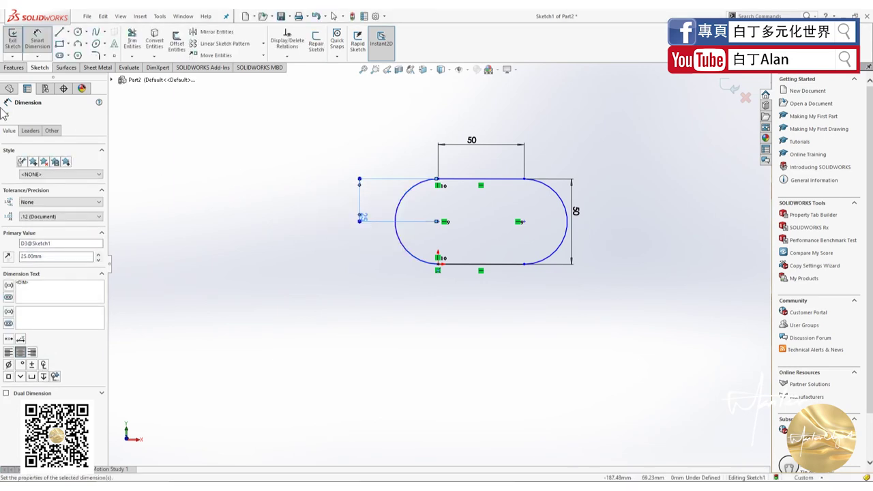
pyautogui.click(6, 114)
# - Make the top straight line tangent to the left arc
pyautogui.click(471, 179)
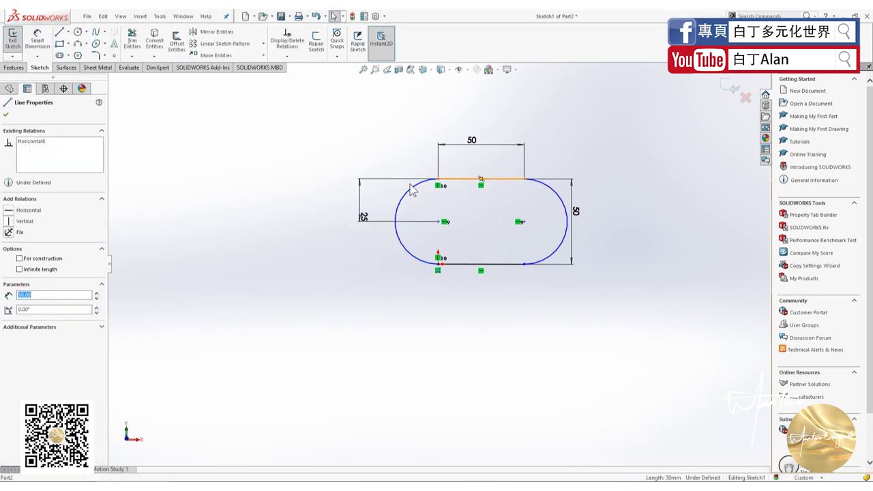
pyautogui.keyDown('ctrl'); pyautogui.click(414, 194); pyautogui.keyUp('ctrl')
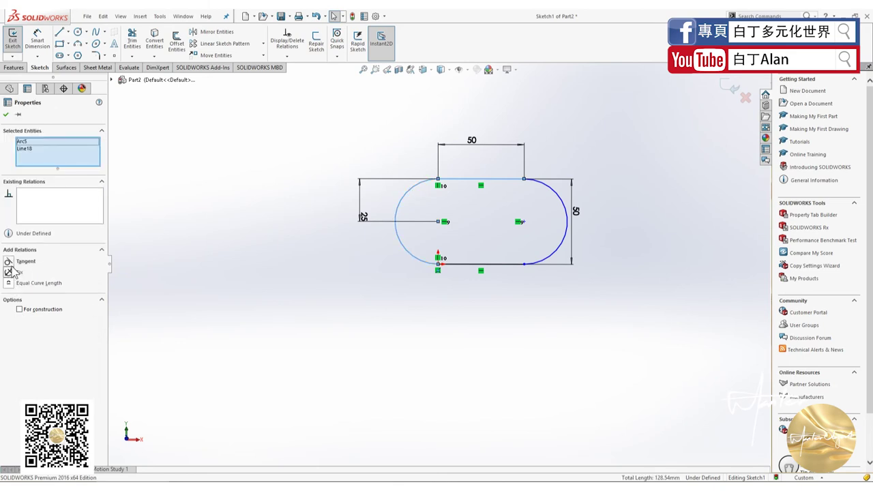
pyautogui.click(8, 261)
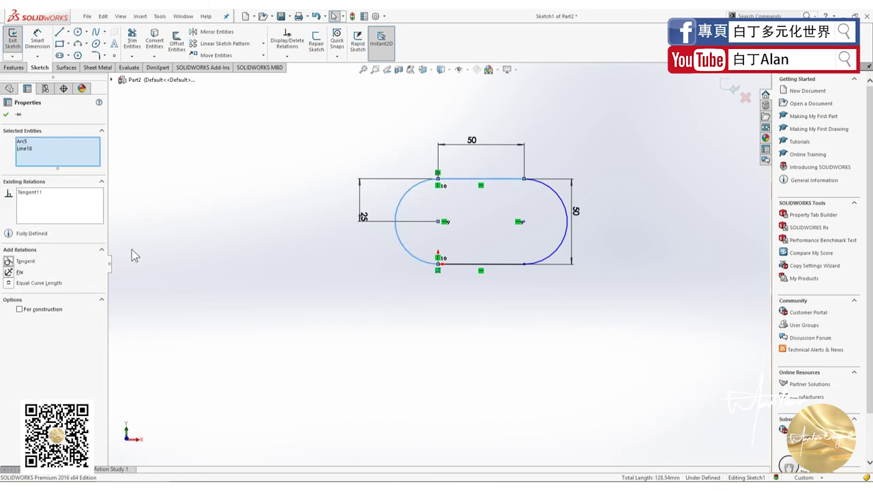
pyautogui.click(259, 251)
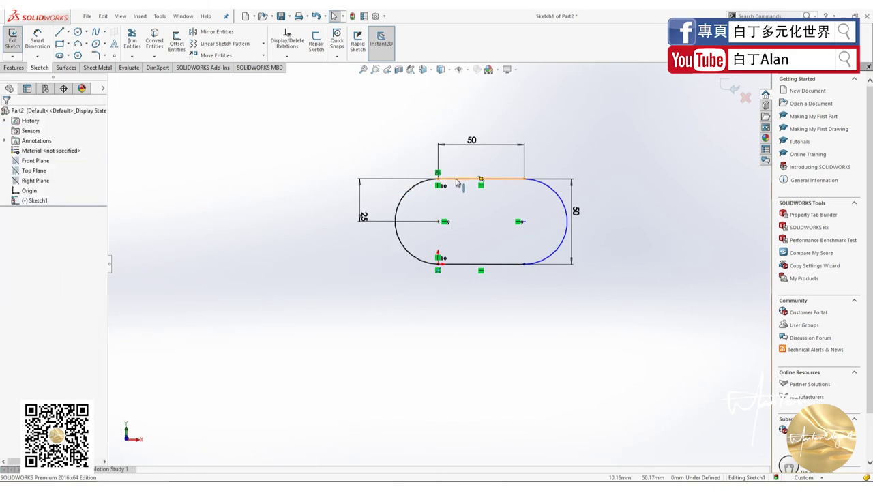
# - Delete the left 25 mm dimension, then undo to restore it
pyautogui.moveTo(363, 229); pyautogui.dragTo(341, 156)
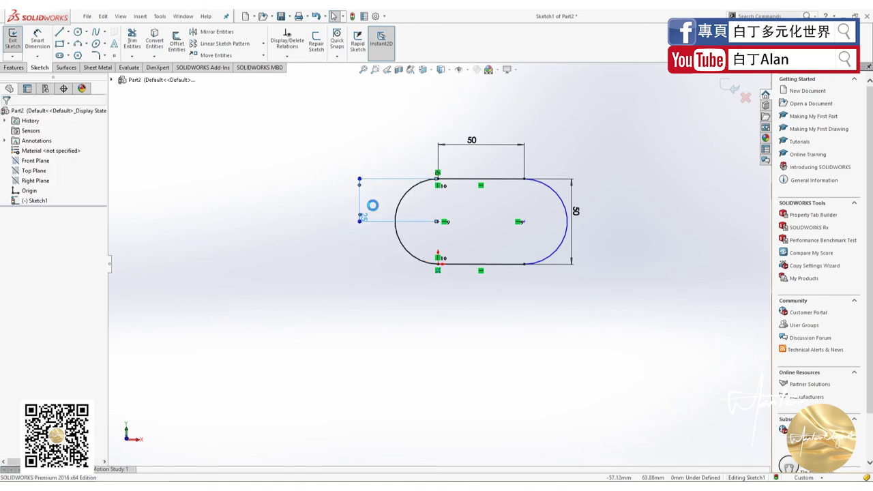
pyautogui.press('Delete')
pyautogui.hotkey('ctrl', 'z')
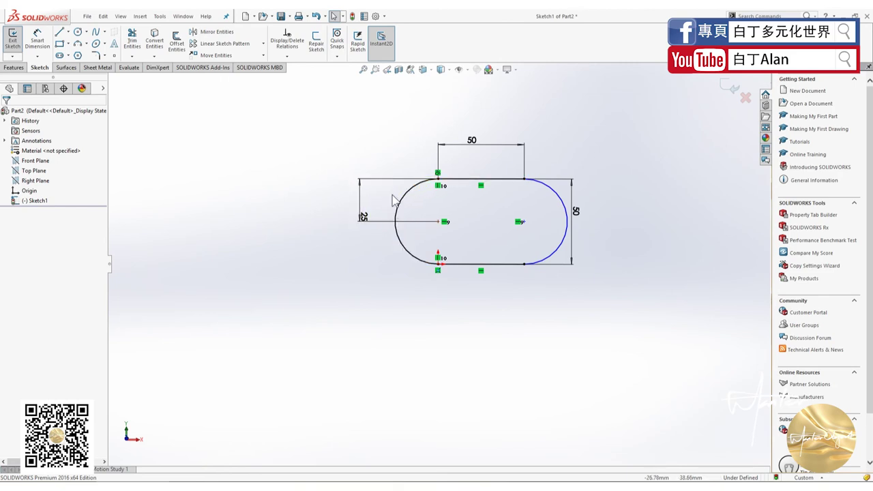
# - Add an Equal relation between the left and right end arcs
pyautogui.click(564, 211)
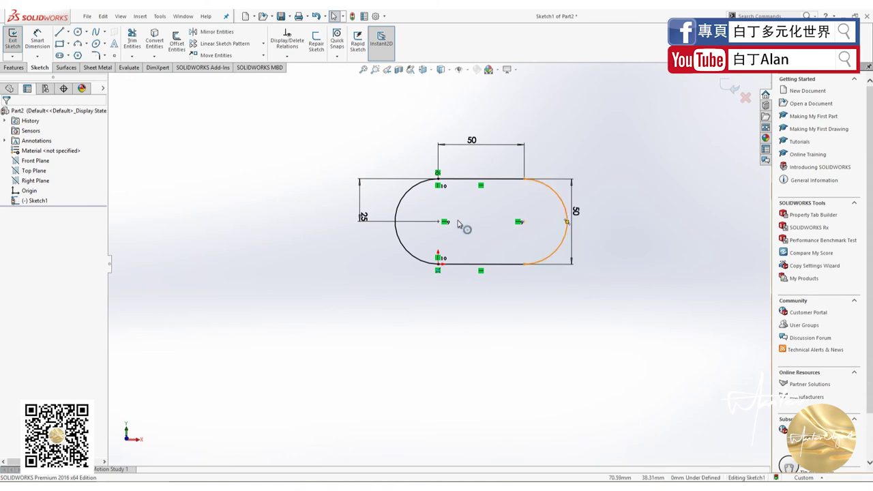
pyautogui.keyDown('ctrl'); pyautogui.click(403, 250); pyautogui.keyUp('ctrl')
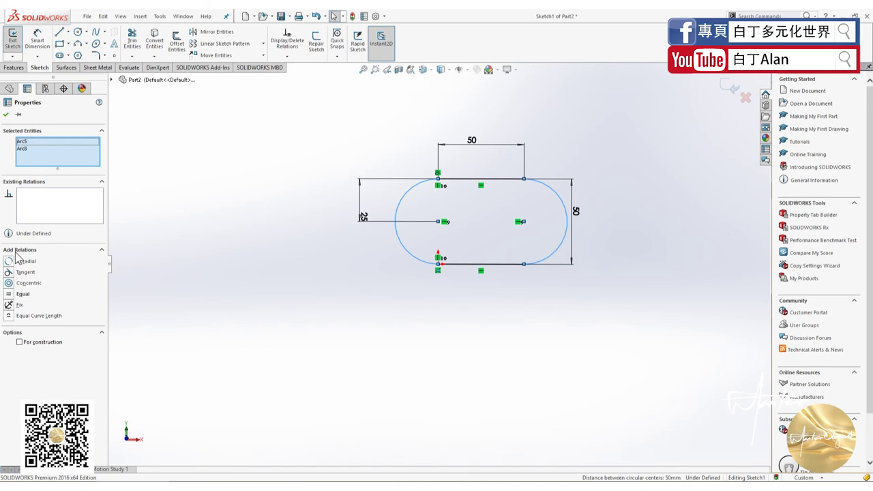
pyautogui.click(10, 298)
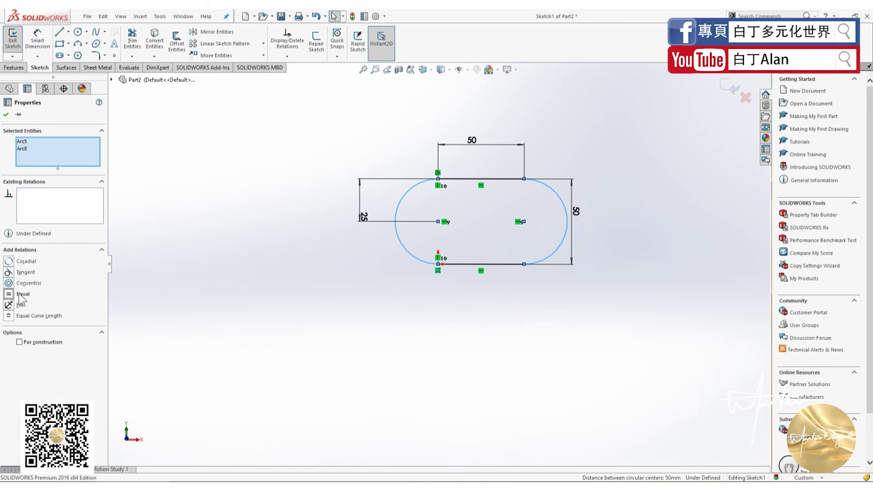
pyautogui.click(302, 345)
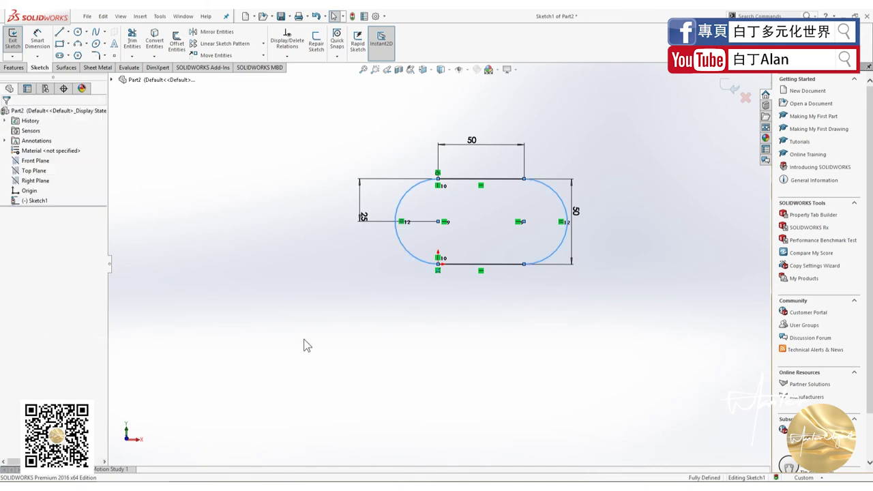
# - Select both end arcs again to review their relations, then deselect them
pyautogui.click(551, 257)
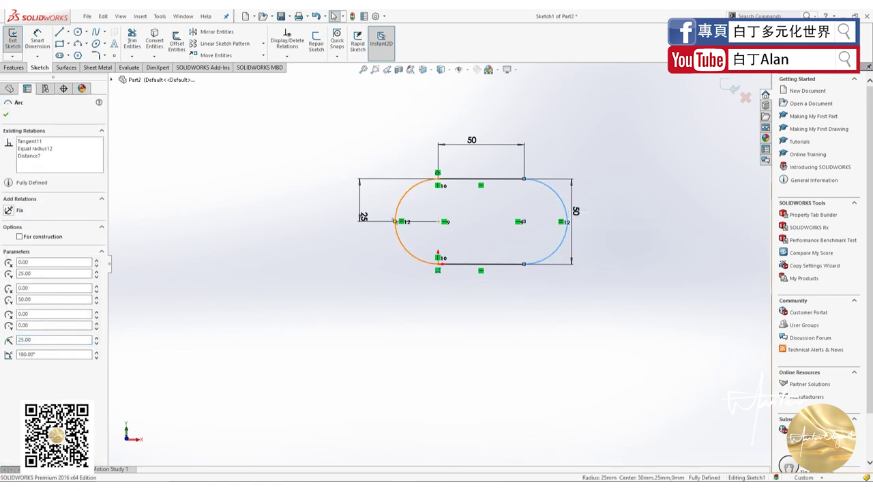
pyautogui.click(408, 192)
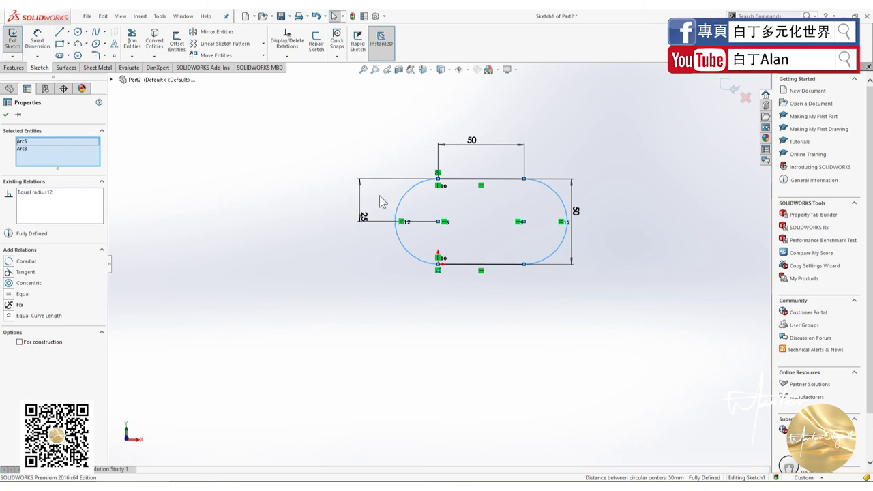
pyautogui.click(6, 114)
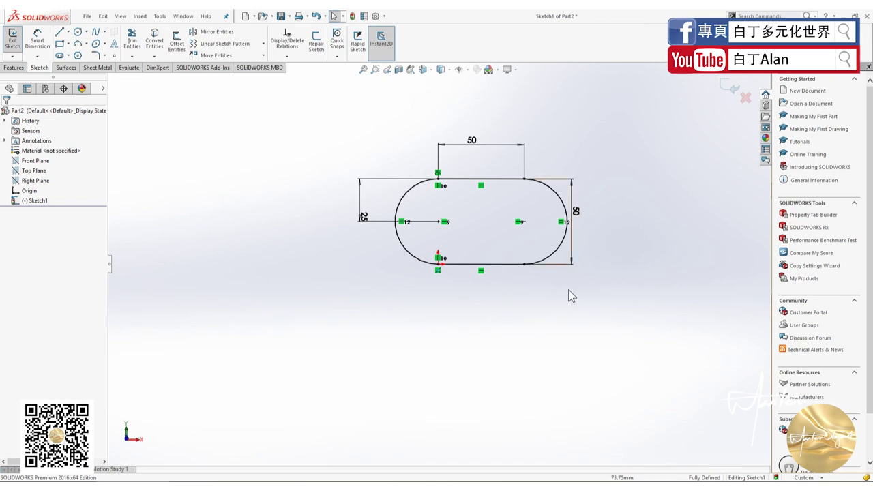
pyautogui.moveTo(591, 317); pyautogui.dragTo(613, 351)
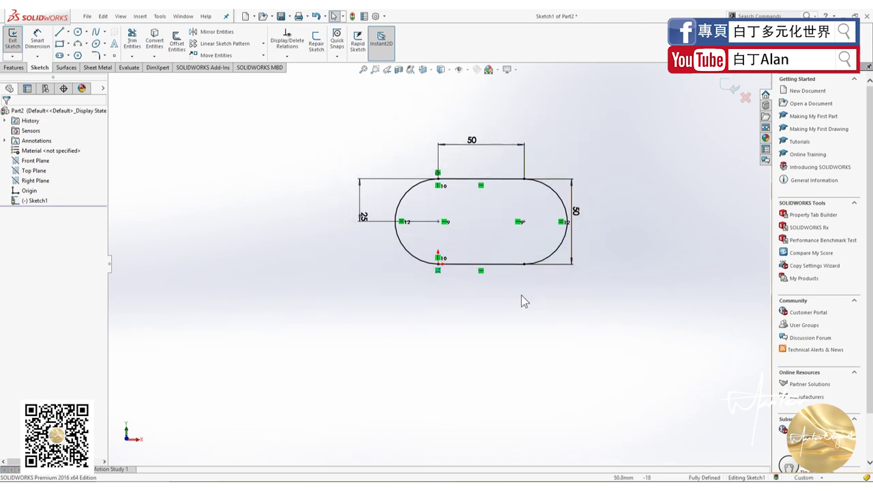